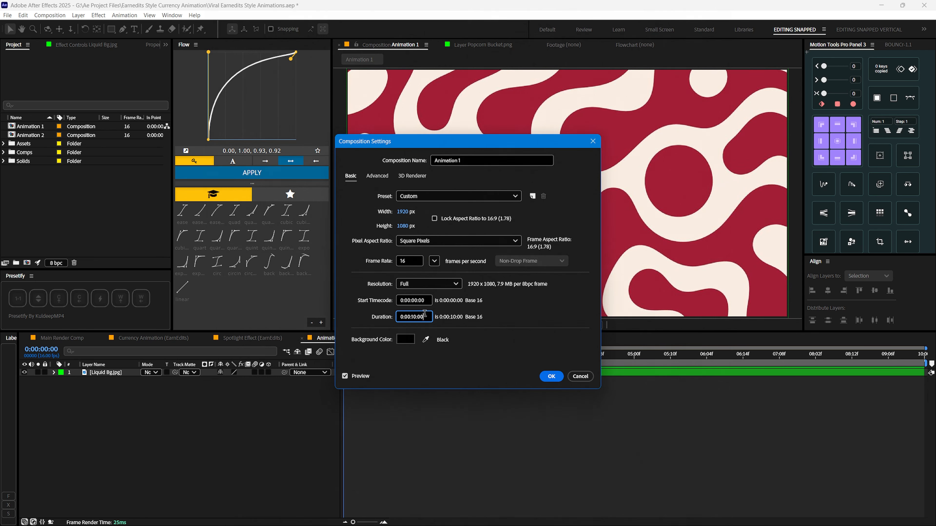
Confirm the Animation 1 composition settings with a black 000000 background colour
click(407, 339)
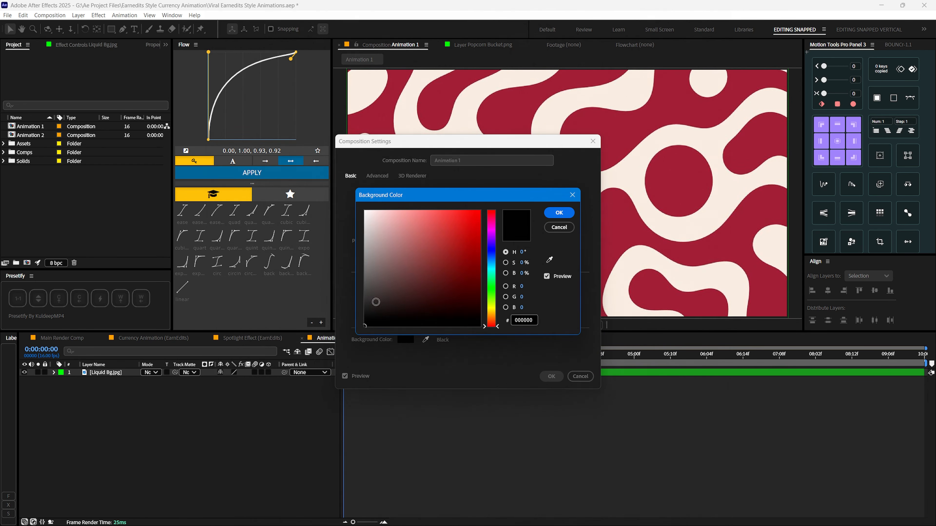
click(559, 213)
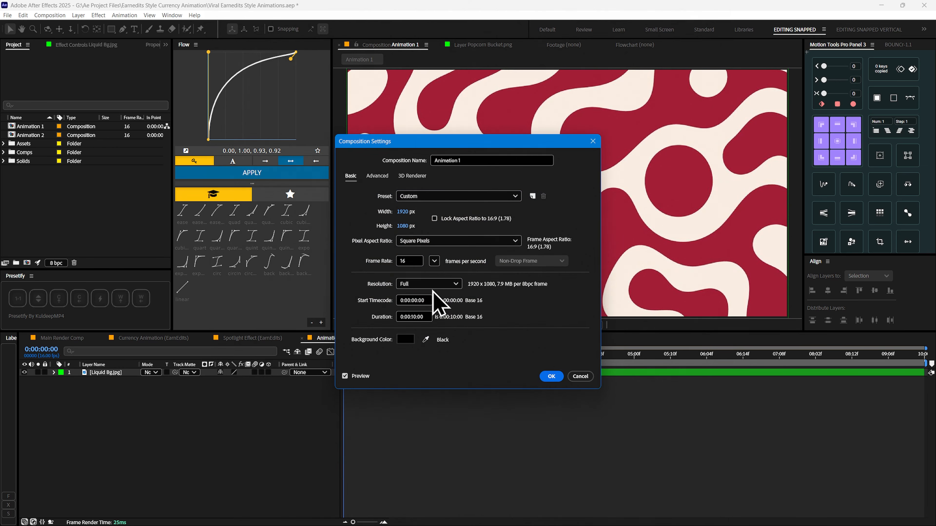
click(550, 376)
Switch the Liquid Bg layer's visibility off and back on to check the background
click(95, 372)
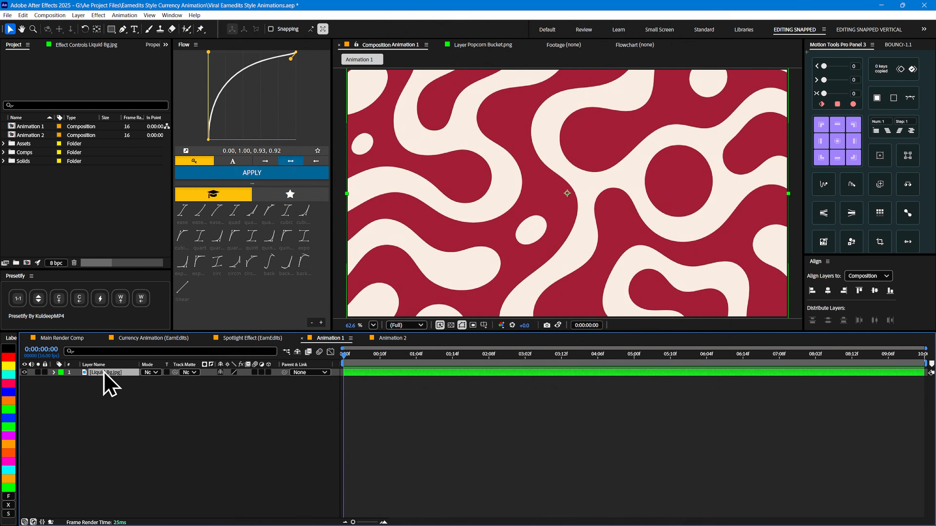
click(24, 373)
click(24, 372)
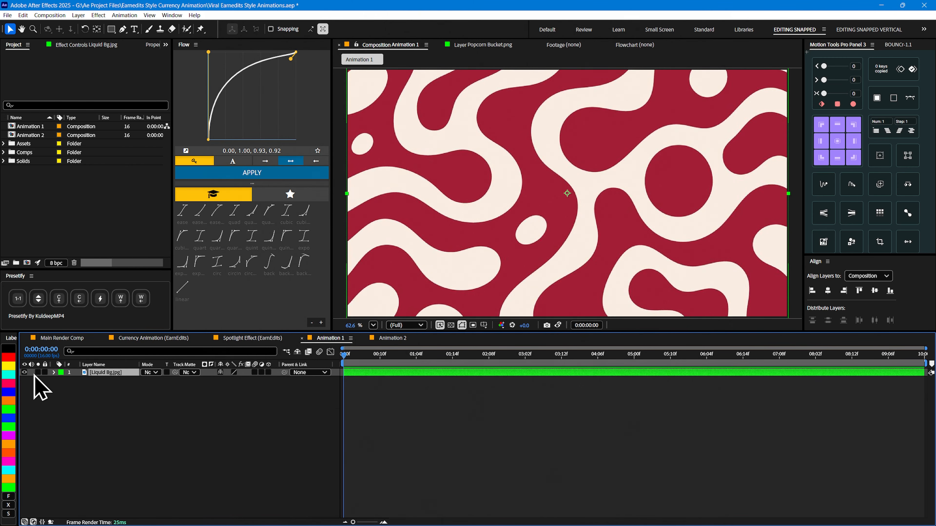
click(156, 400)
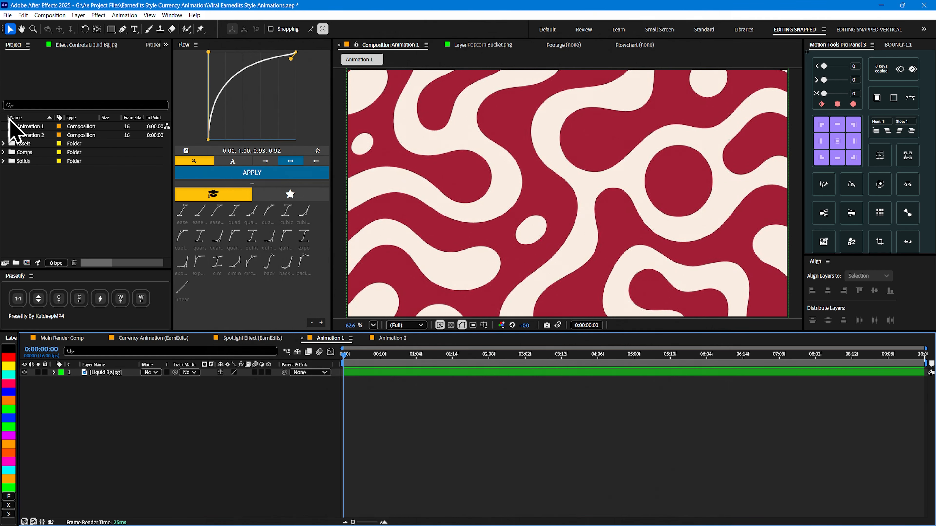
Place the 100-dollar bill 3D model from the Assets folder in the composition and scale it to 270%
click(4, 143)
drag(40, 152, 605, 209)
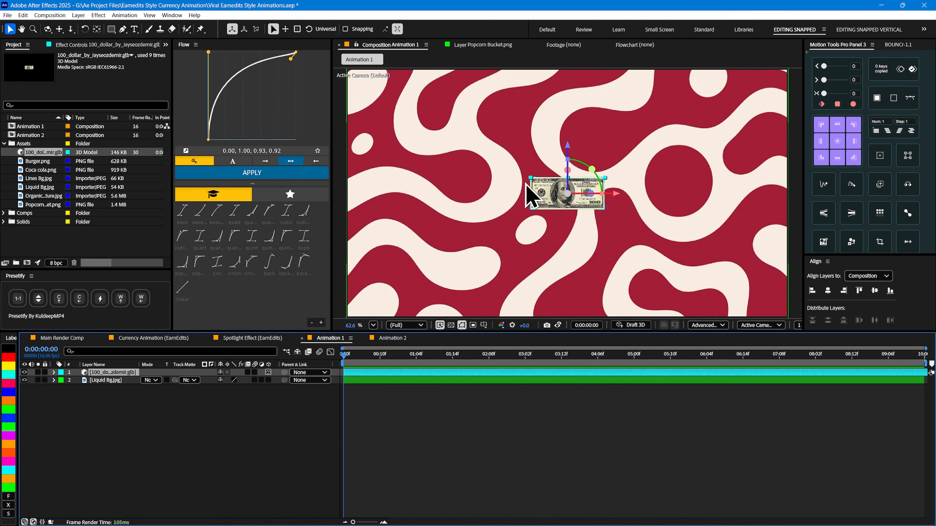
key(s)
mouse_move(231, 380)
mouse_down()
mouse_move(308, 380)
mouse_move(232, 380)
mouse_up()
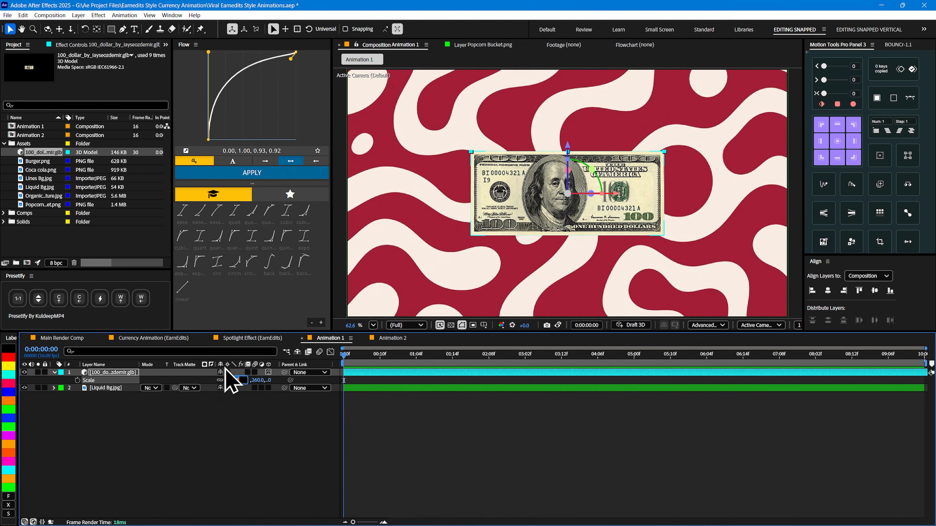
text(270)
key(Return)
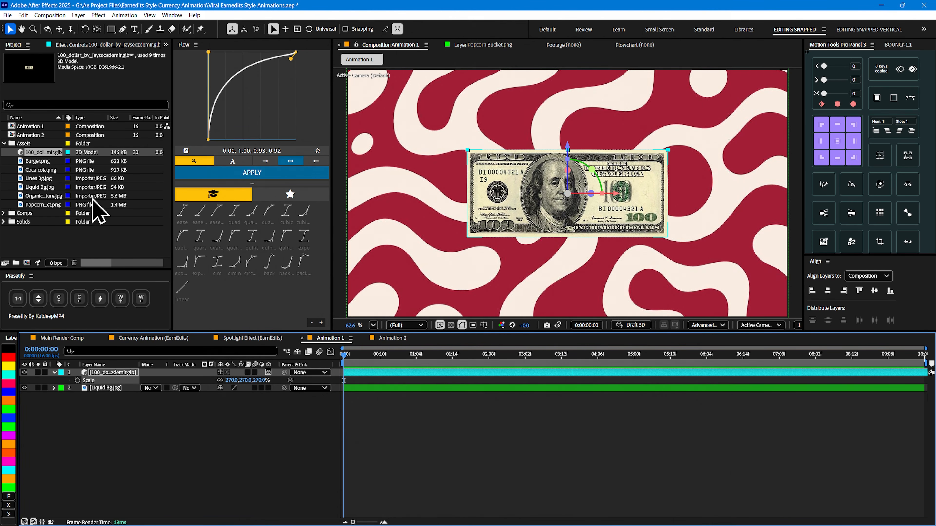
Move the bill's anchor point to the middle of its right edge and try a test rotation
click(97, 29)
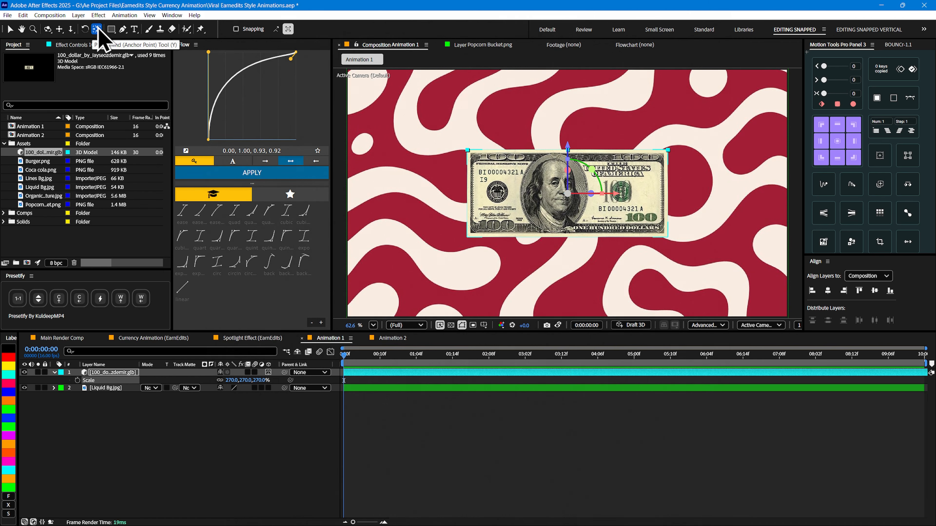
drag(615, 194, 663, 193)
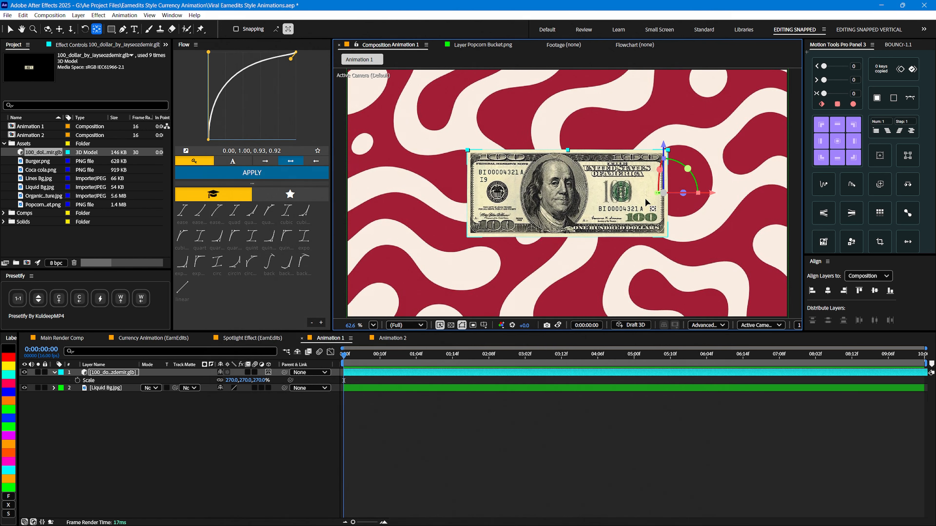
key(v)
drag(687, 169, 713, 183)
key(ctrl+z)
Move the bill down to the lower middle of the frame, at a position of about 996, 1067
click(103, 375)
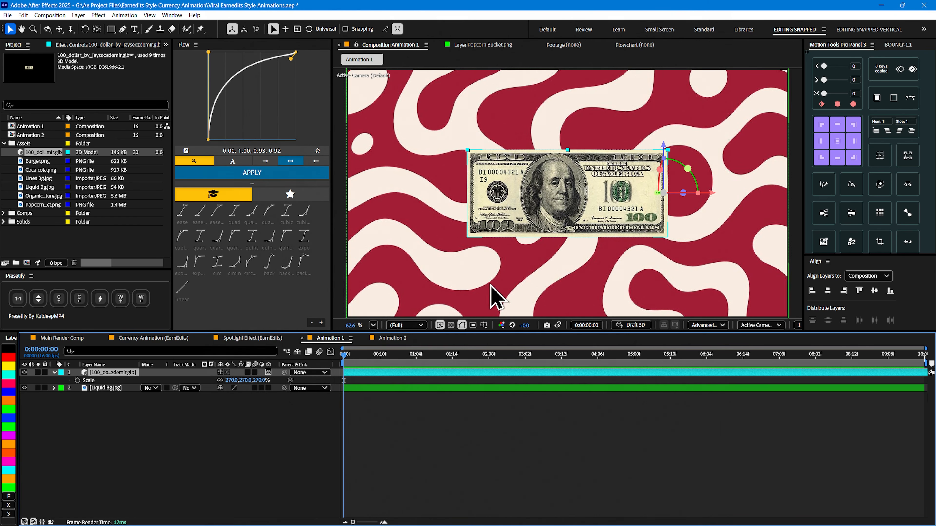
key(p)
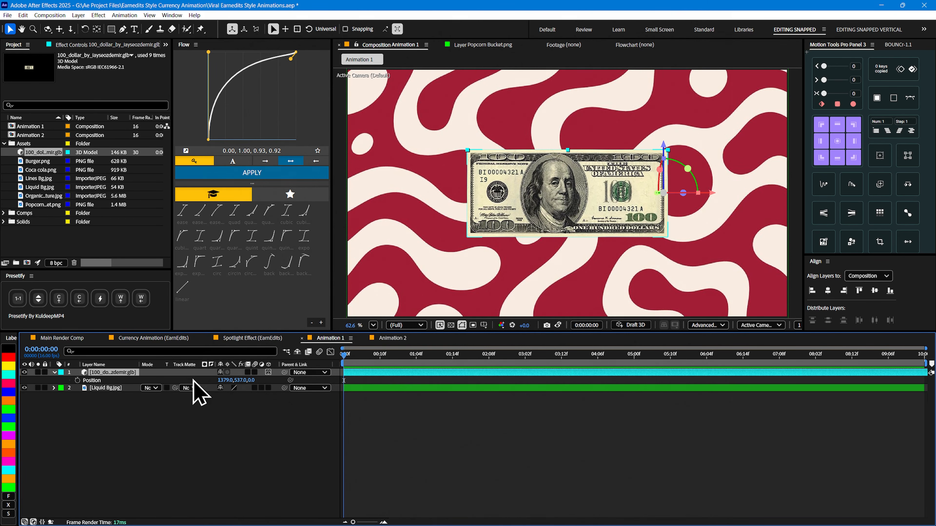
drag(238, 380, 392, 383)
drag(223, 380, 43, 381)
drag(240, 380, 326, 378)
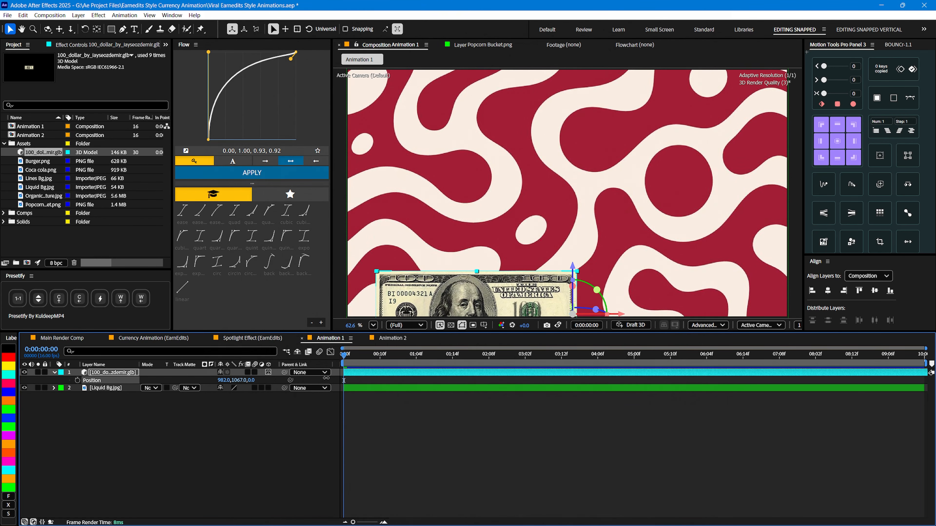
drag(221, 380, 235, 374)
drag(599, 290, 580, 167)
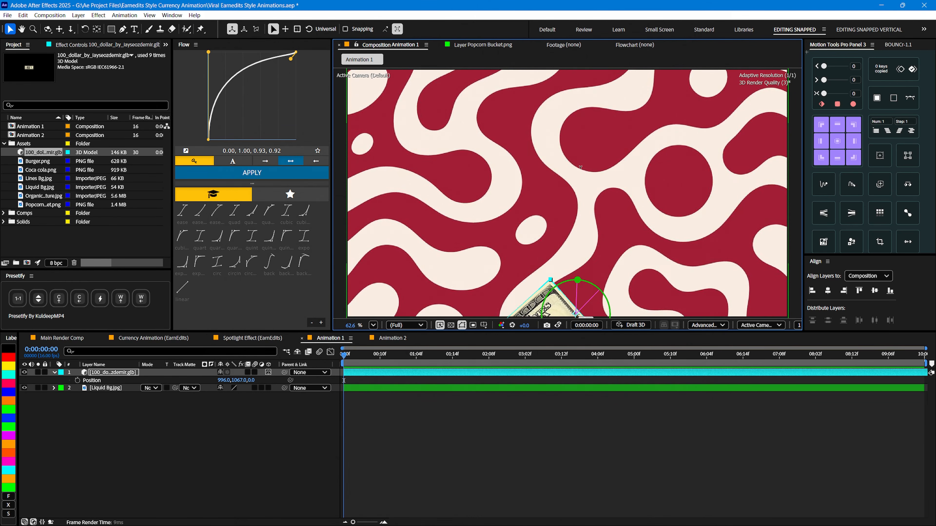
drag(605, 131, 634, 137)
key(ctrl+z)
Fine-tune the bill's position to 983, 1073
mouse_move(222, 381)
mouse_down()
mouse_move(213, 382)
mouse_move(222, 381)
mouse_up()
key(Down)
key(Down)
key(Down)
key(Down)
key(Down)
key(Down)
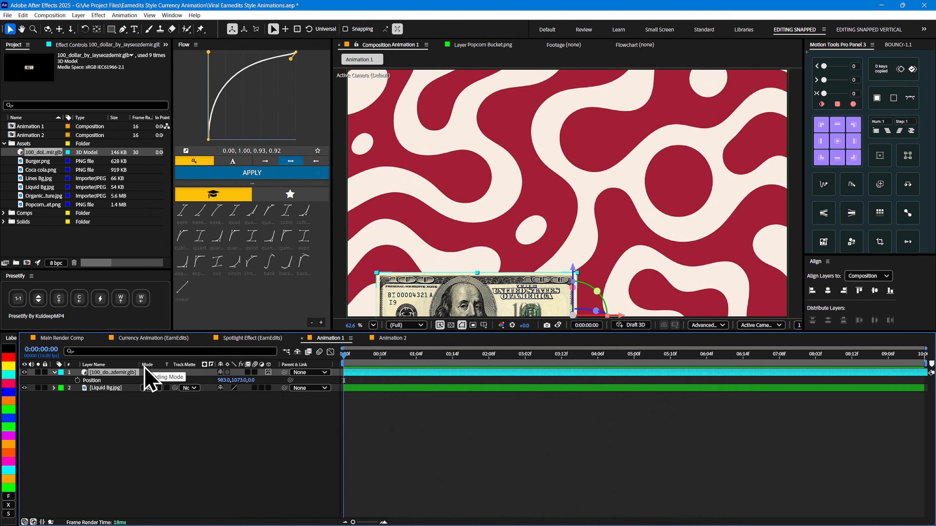
Keyframe the bill's position to rise from 983, 1327 at the start to 983, 1116 at 0:00:01:04
drag(423, 357, 417, 361)
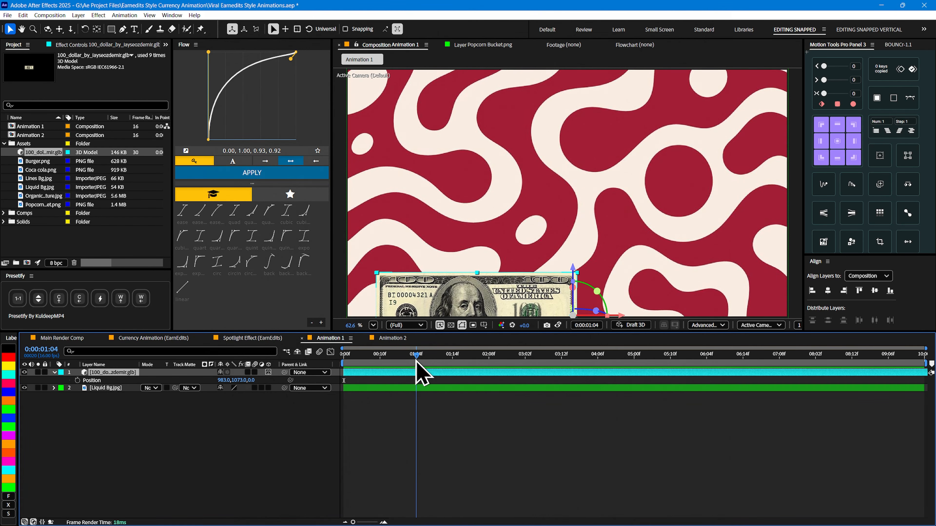
click(78, 381)
drag(235, 380, 256, 380)
drag(393, 356, 302, 366)
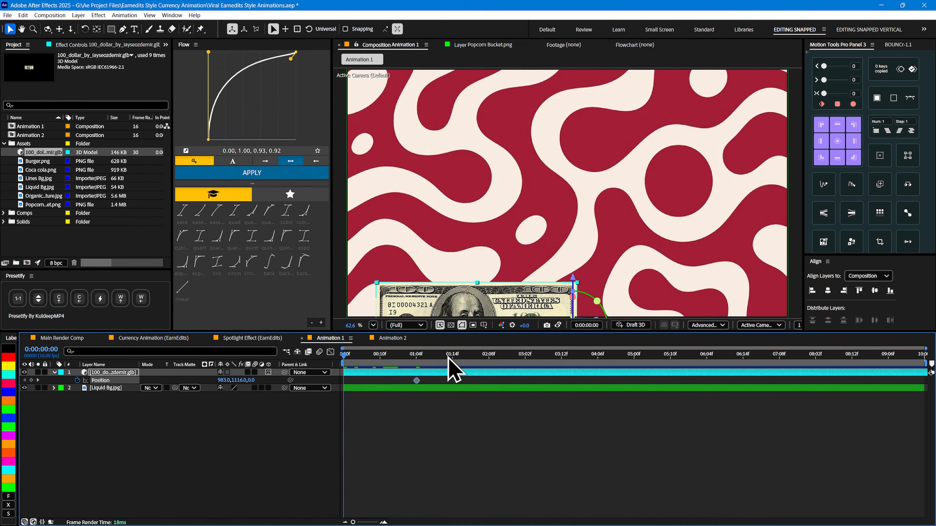
drag(239, 383, 332, 383)
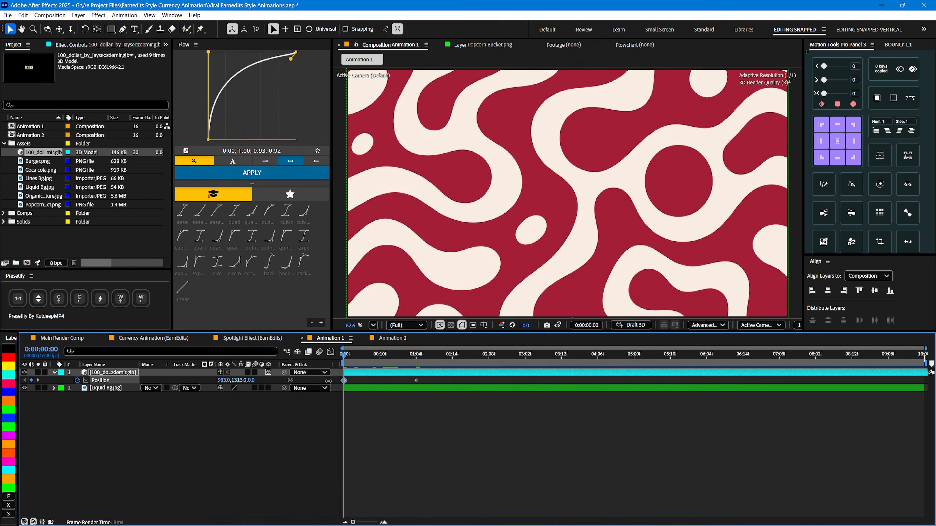
Ease both position keyframes and reshape their speed graph so the peak falls near the start
drag(349, 360, 416, 363)
key(alt+shift+p)
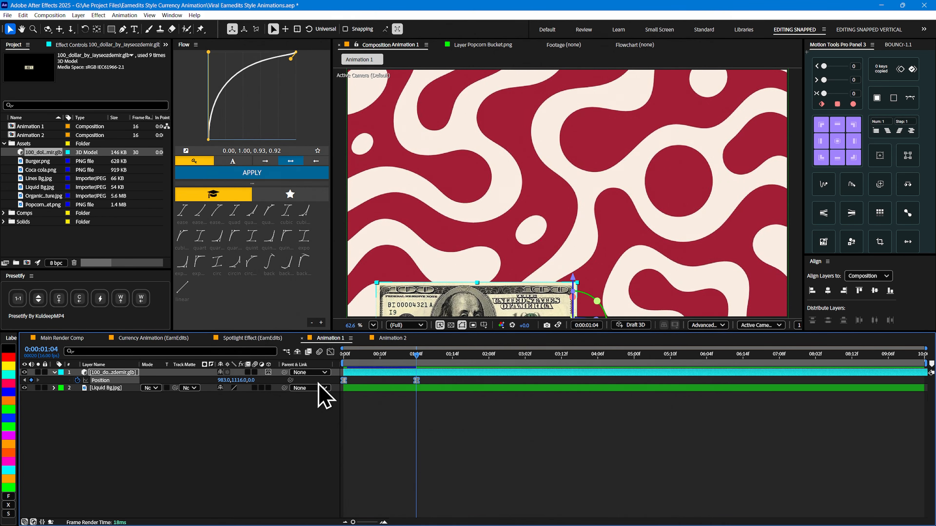
click(330, 352)
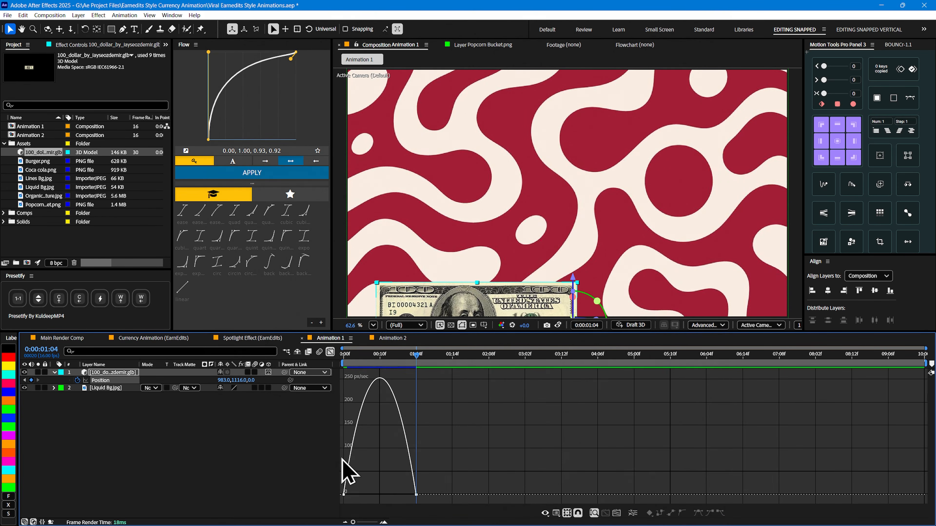
right_click(453, 442)
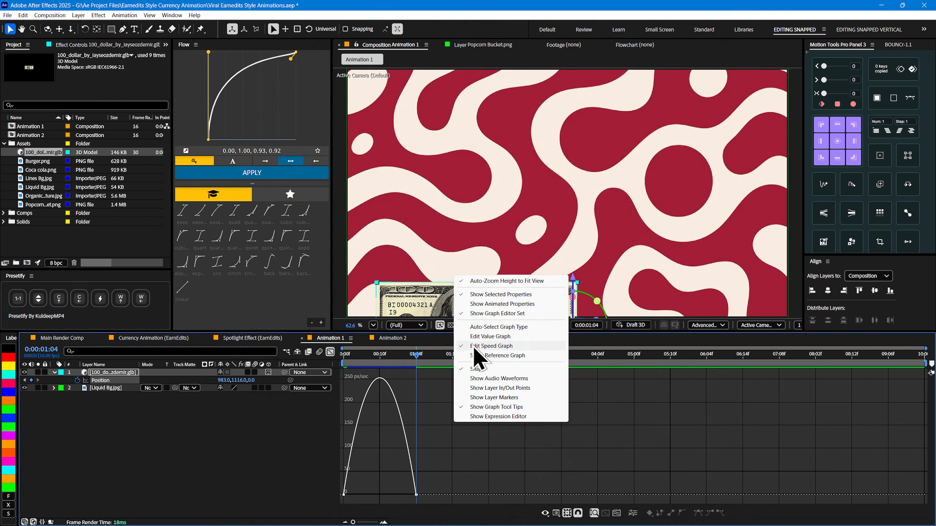
drag(426, 488, 379, 501)
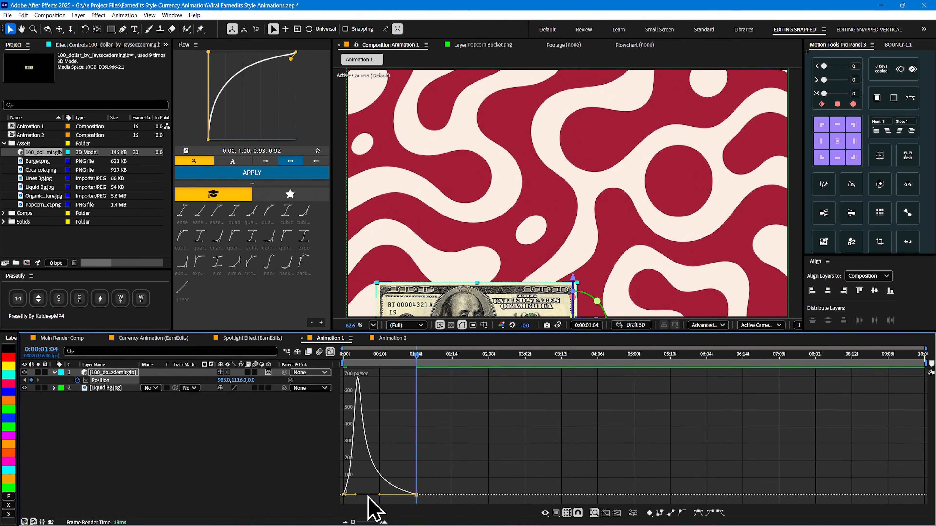
Preview the bill's rise and shorten the first keyframe's influence slightly in the position speed graph
drag(367, 357, 311, 361)
key(space)
key(space)
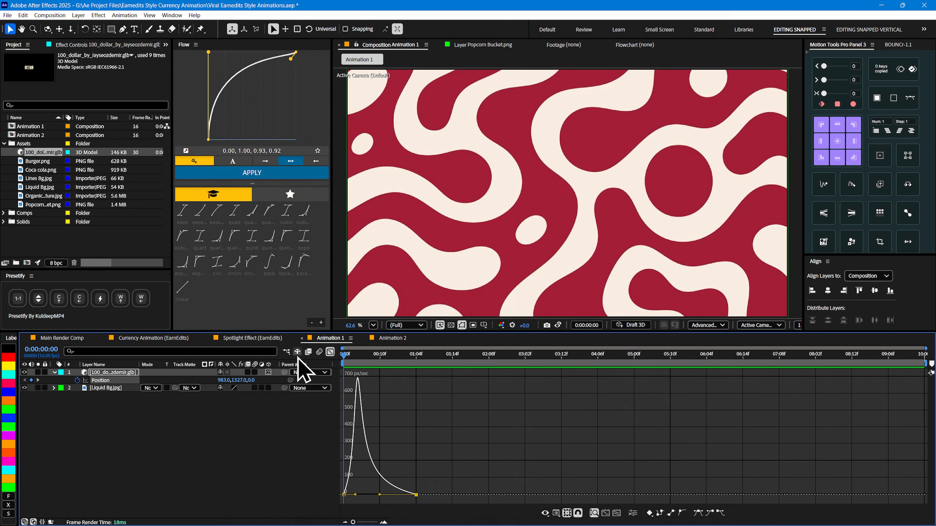
key(space)
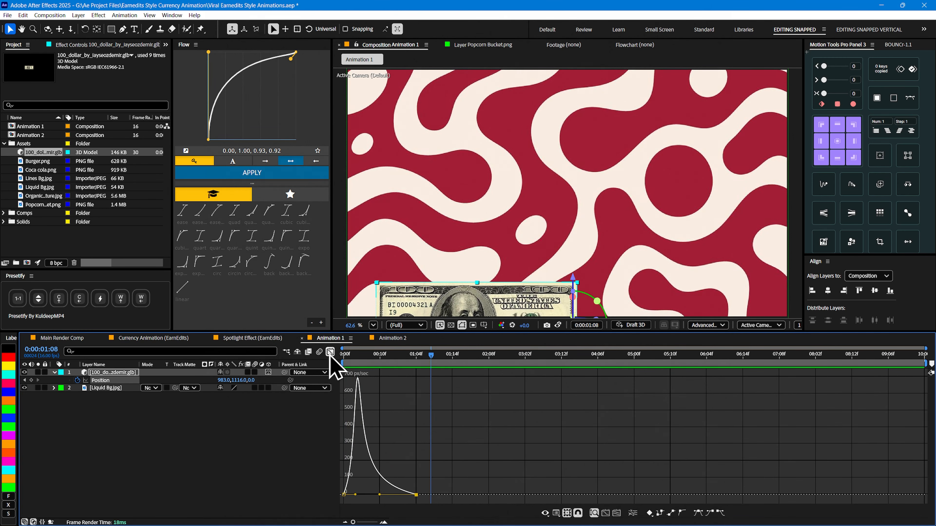
drag(355, 494, 352, 495)
Leave the graph view and add a Y Rotation keyframe of 0° to the bill at 0:00:00:10
drag(358, 355, 379, 355)
click(330, 352)
click(102, 373)
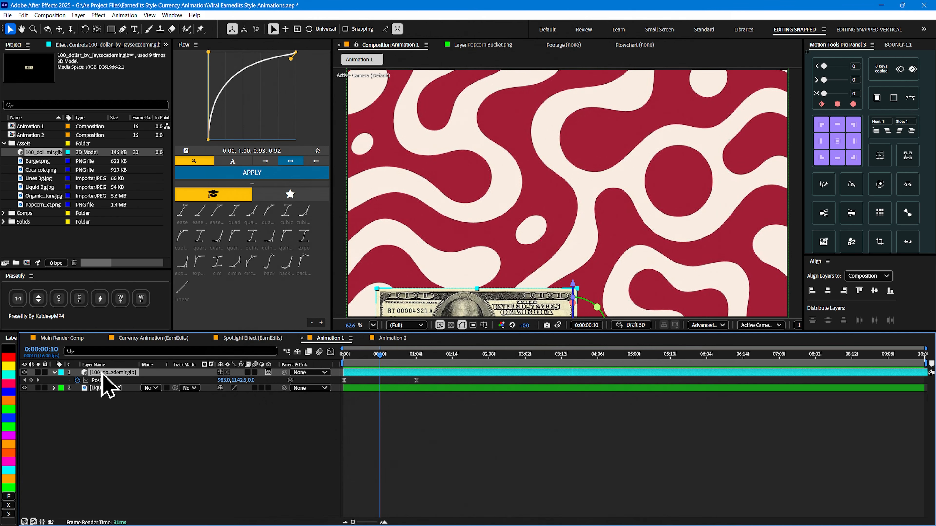
key(r)
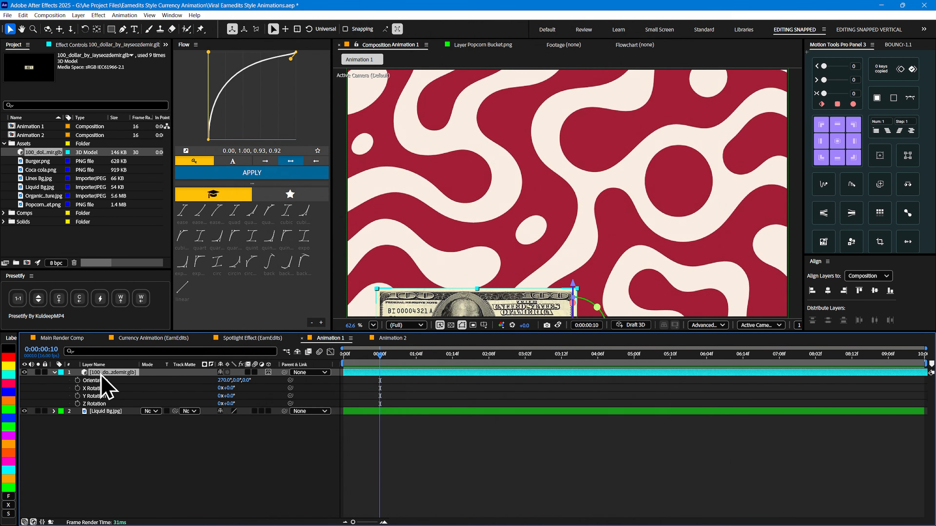
click(77, 395)
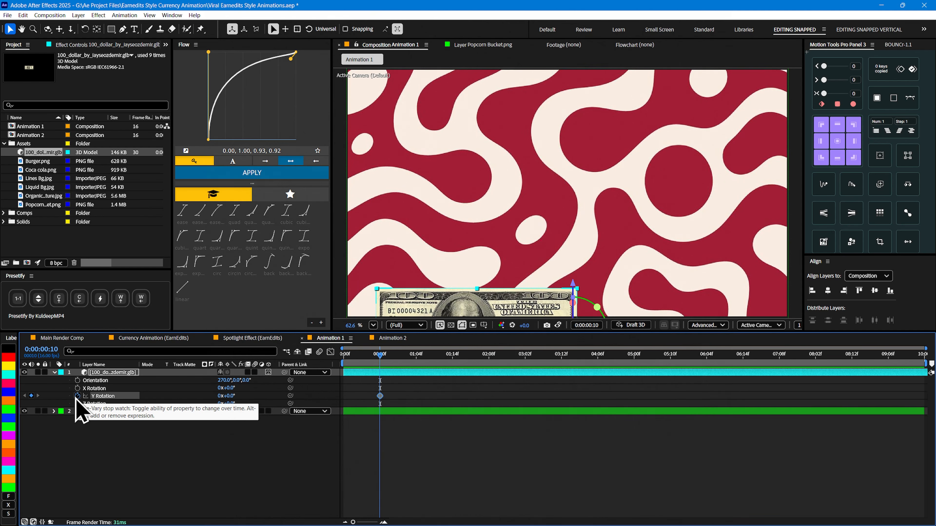
Show Position alongside the rotation properties and set the bill's Y Rotation to -165° at 0:00:02:08
key(shift+p)
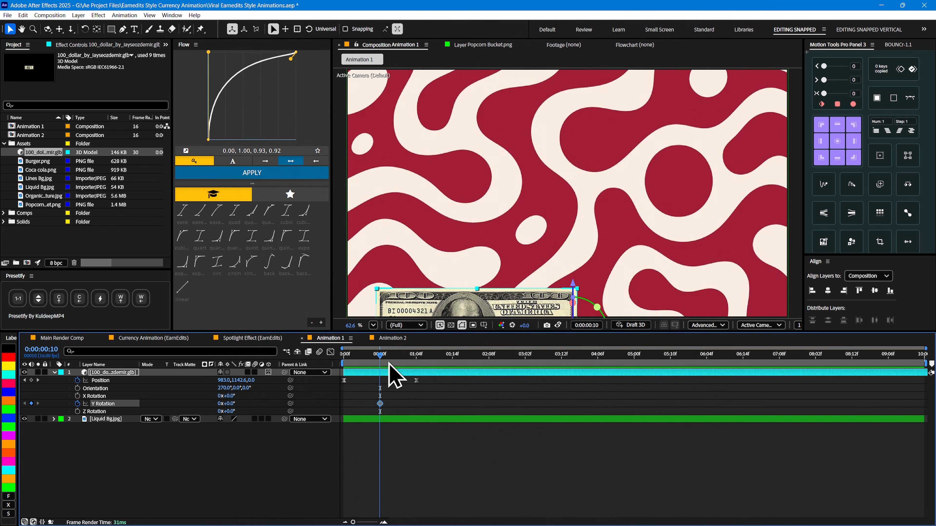
drag(381, 359, 487, 359)
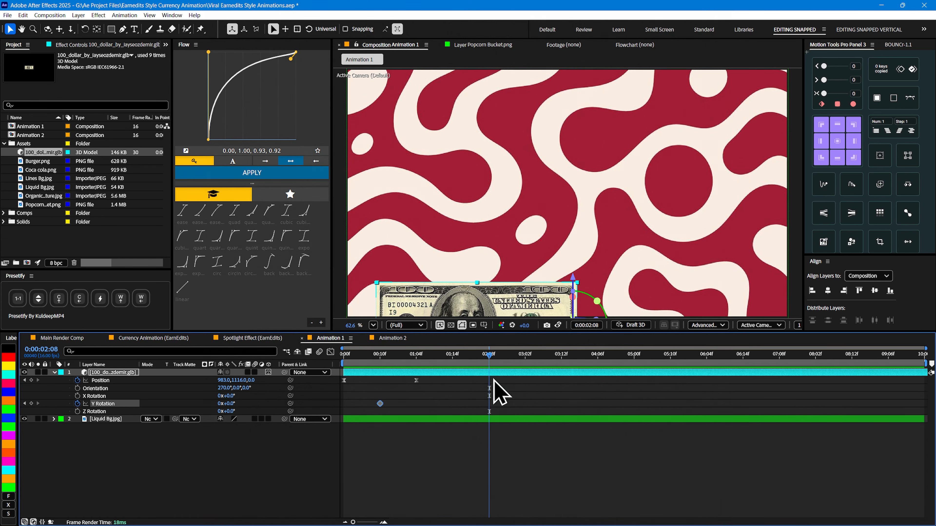
drag(229, 407, 155, 403)
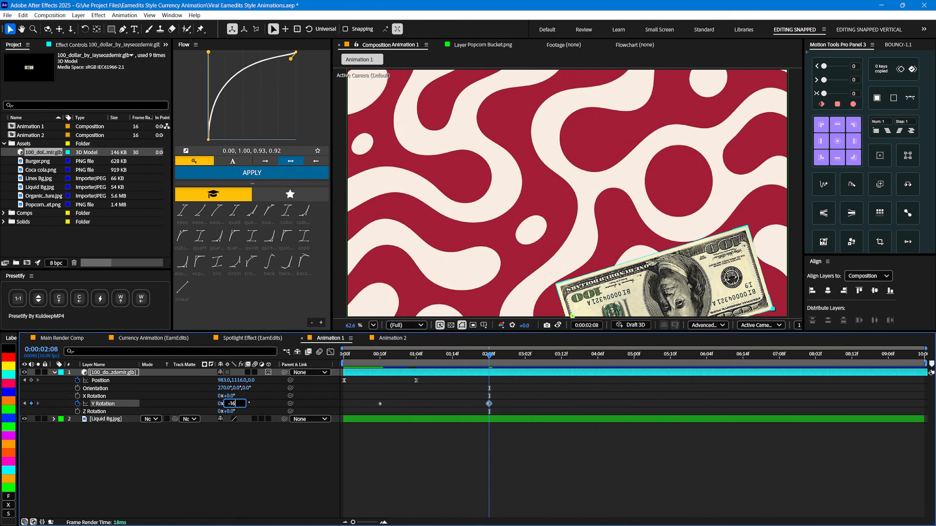
key(Return)
Ease both Y Rotation keyframes and reshape their speed graph so the rotation is fastest early on
drag(463, 351, 489, 361)
click(515, 406)
drag(515, 404, 357, 442)
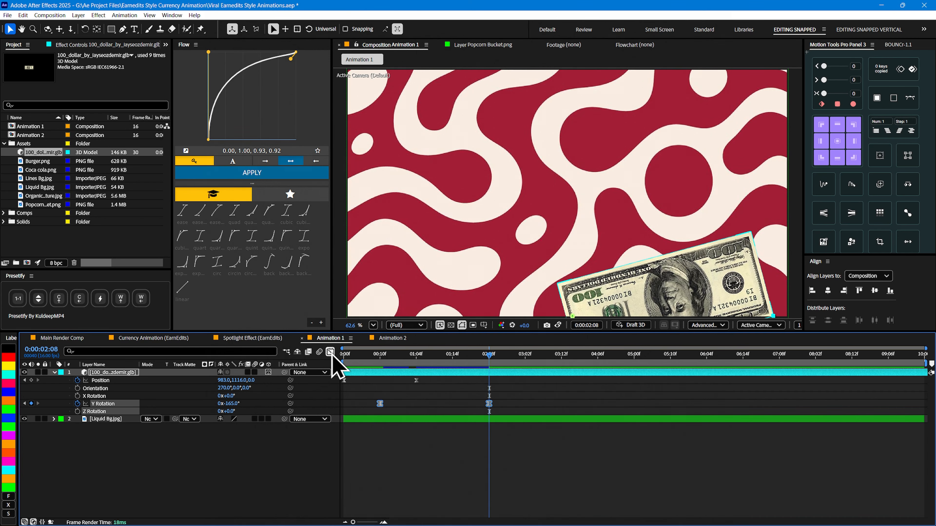
click(330, 352)
drag(470, 377, 335, 355)
click(330, 352)
Preview the animation and move both Y Rotation keyframes earlier so the rotation starts at about 0:00:00:02
key(space)
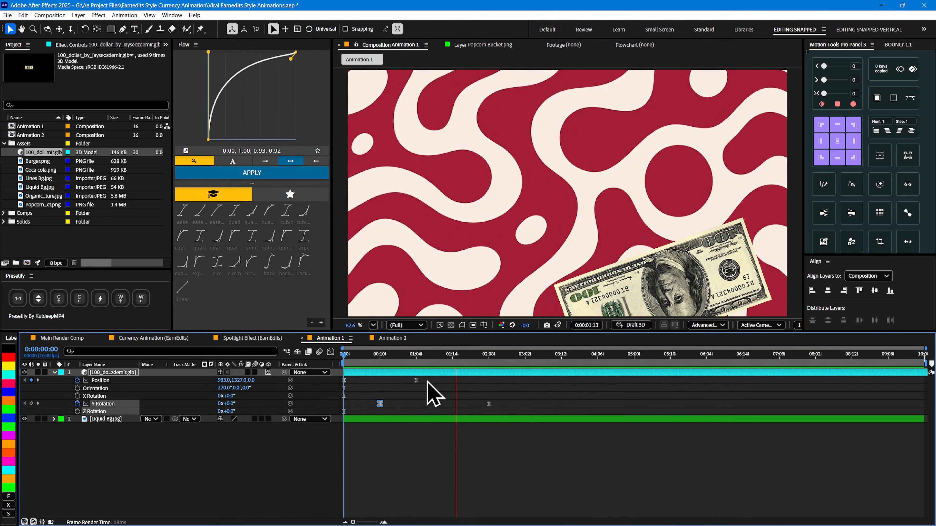
key(space)
drag(411, 361, 383, 369)
drag(519, 399, 351, 406)
key(Home)
key(space)
key(space)
key(space)
key(space)
key(space)
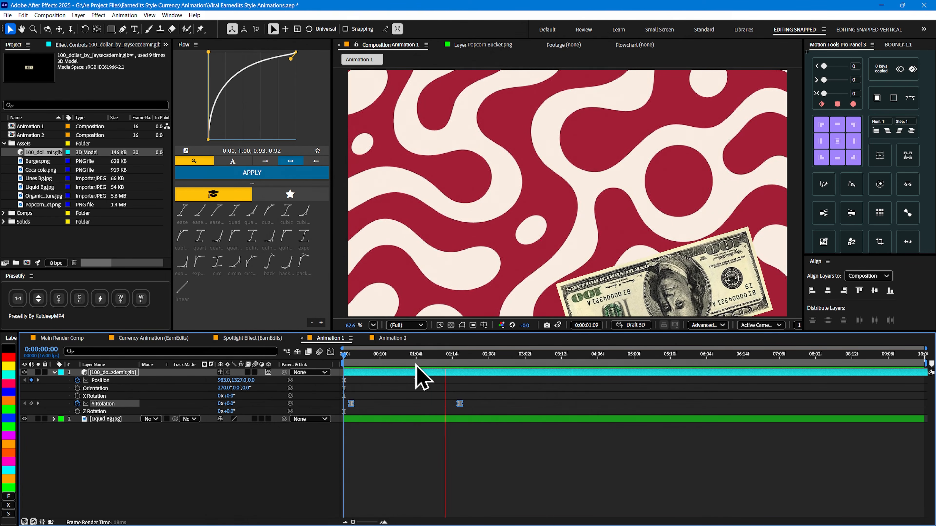
Move the last Y Rotation keyframe earlier to about 0:00:01:14 and review the rotation from the start
click(432, 396)
click(453, 358)
click(459, 403)
drag(458, 404, 453, 405)
key(space)
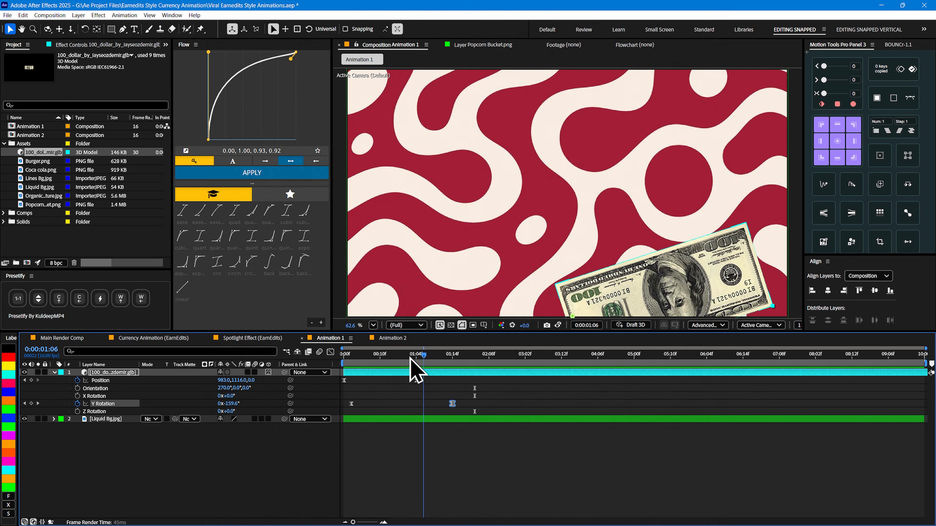
click(453, 355)
drag(453, 356, 305, 360)
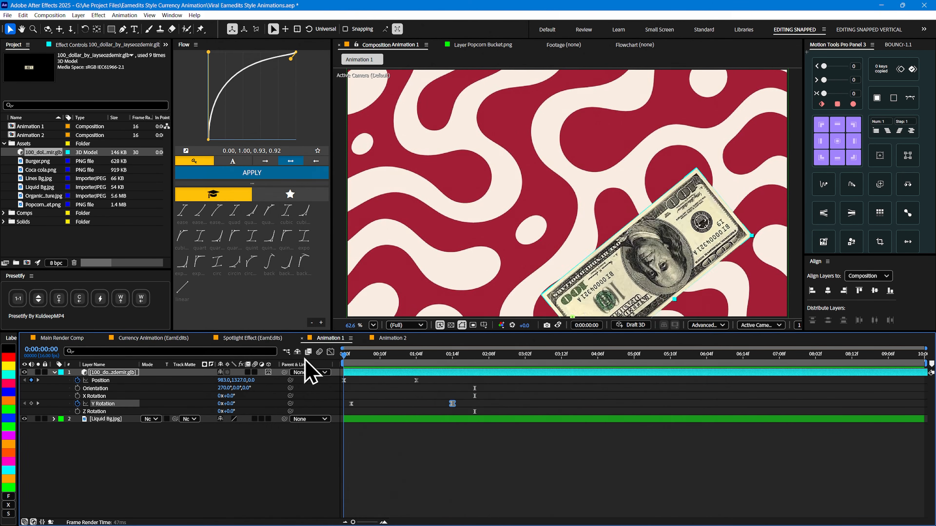
Duplicate the bill layer, reveal its keyframed properties and set the copy's Y Rotation to -140° at 0:00:01:14
click(107, 374)
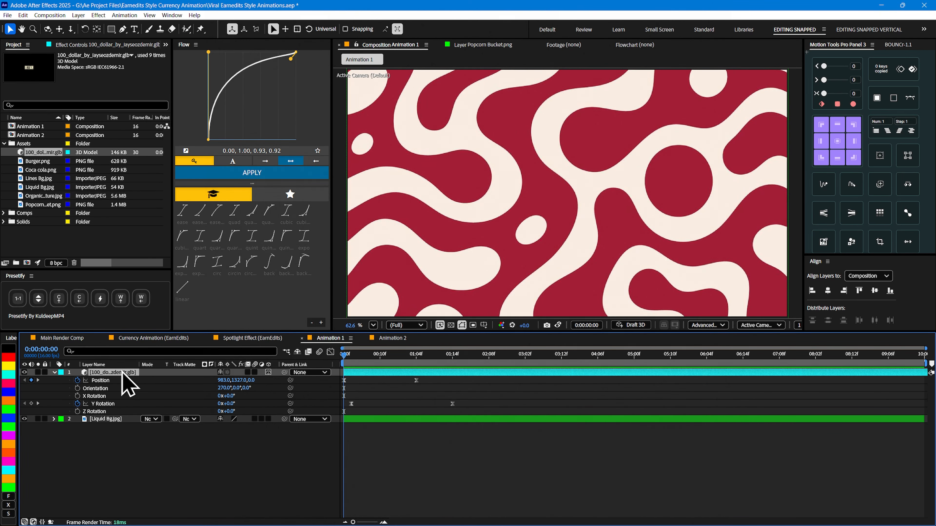
key(ctrl+d)
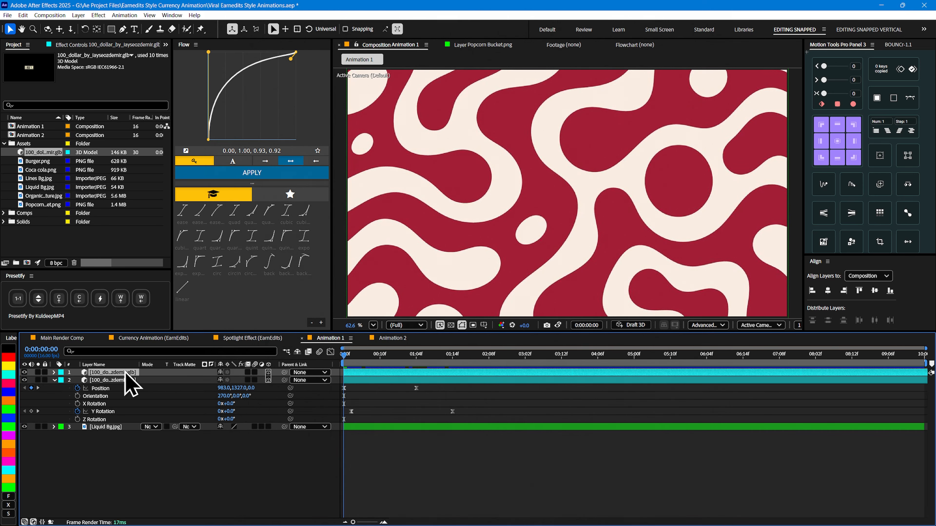
key(u)
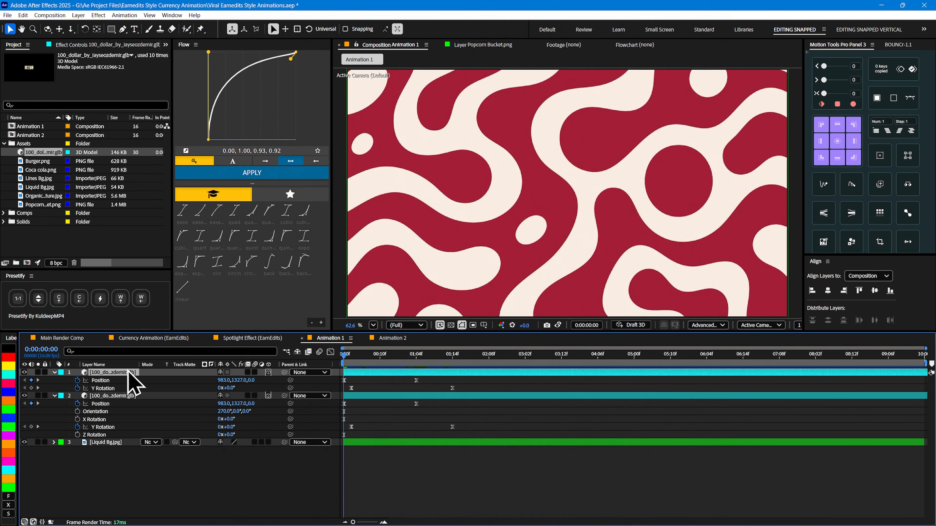
drag(360, 359, 414, 358)
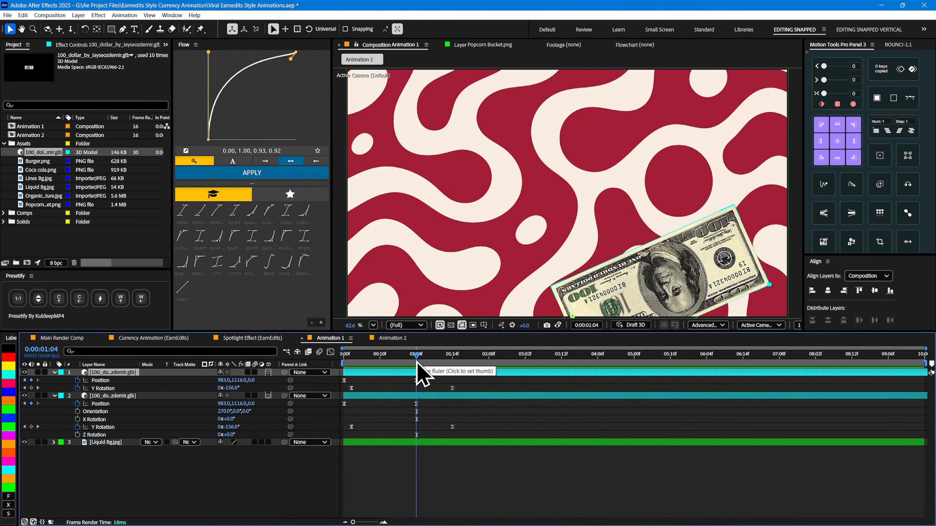
key(k)
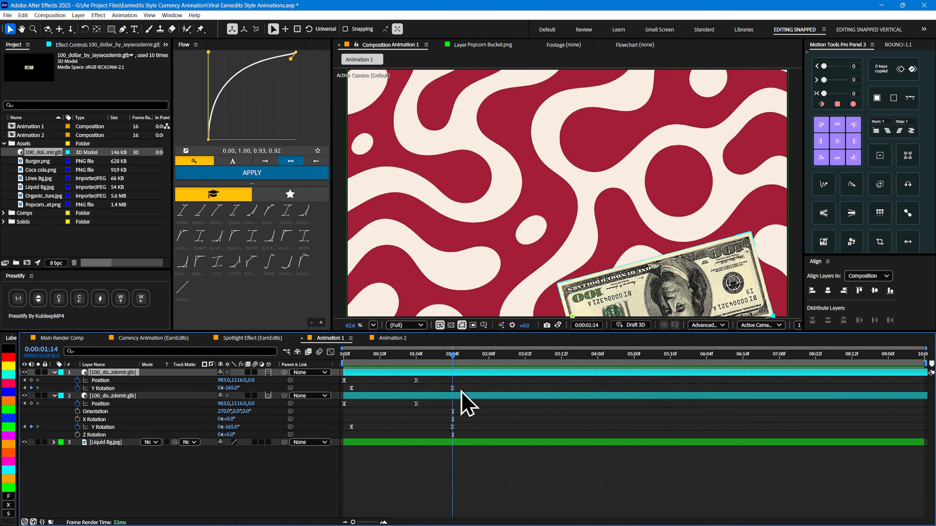
drag(235, 391, 243, 388)
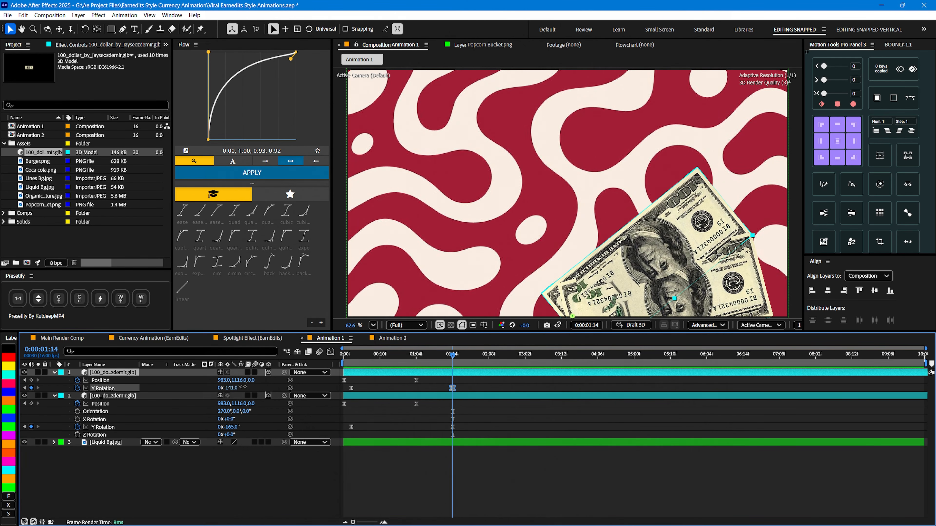
key(Return)
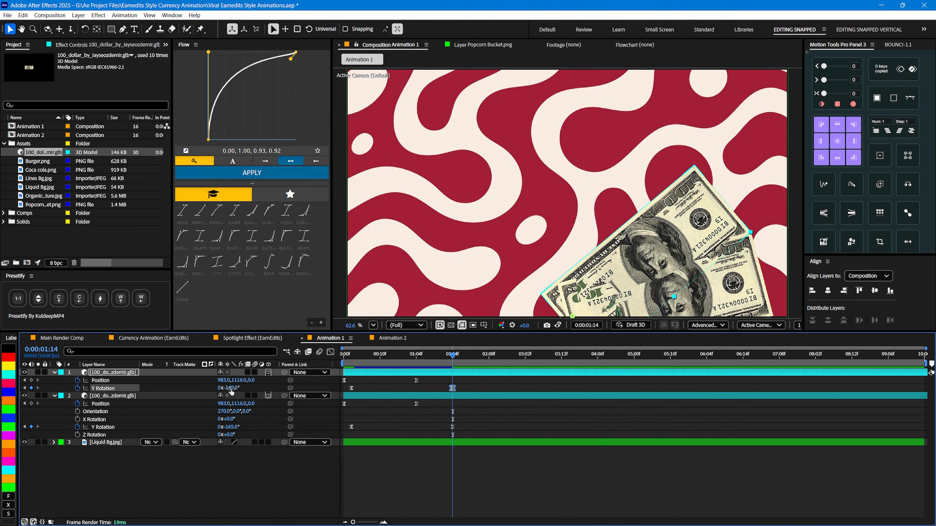
Duplicate the topmost bill twice, setting the final Y Rotation of the successive copies to -115° and -90°
key(ctrl+d)
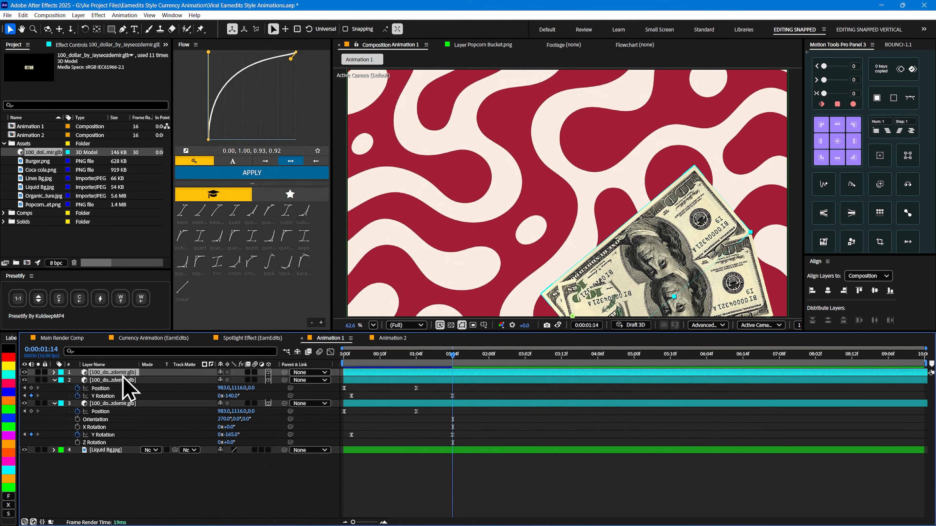
key(u)
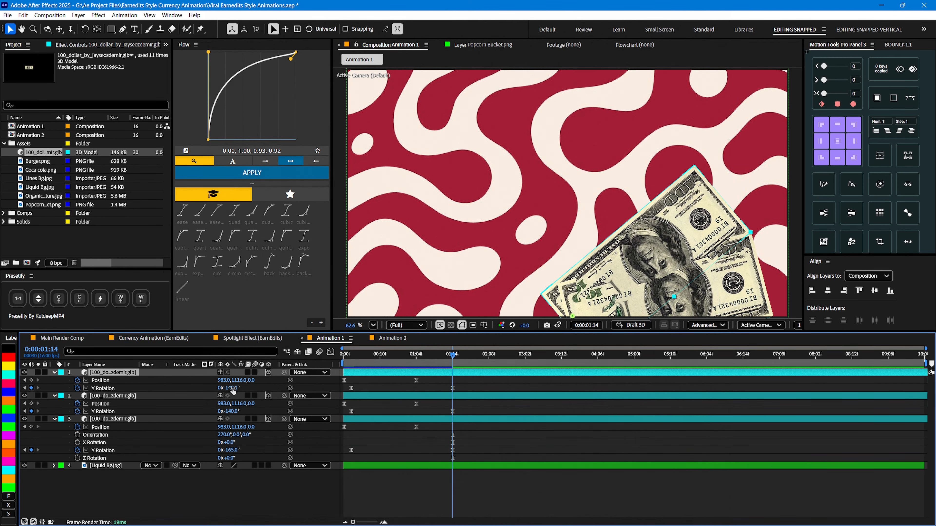
drag(234, 388, 239, 384)
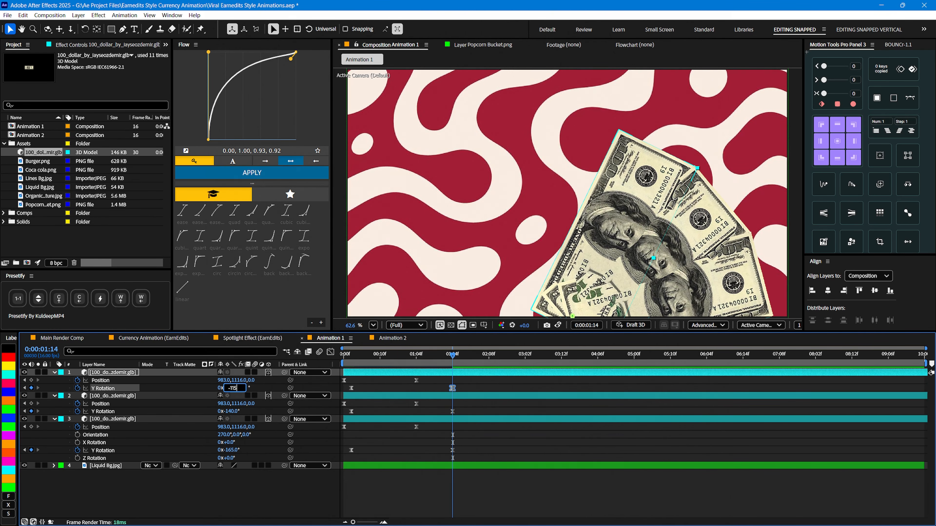
key(Return)
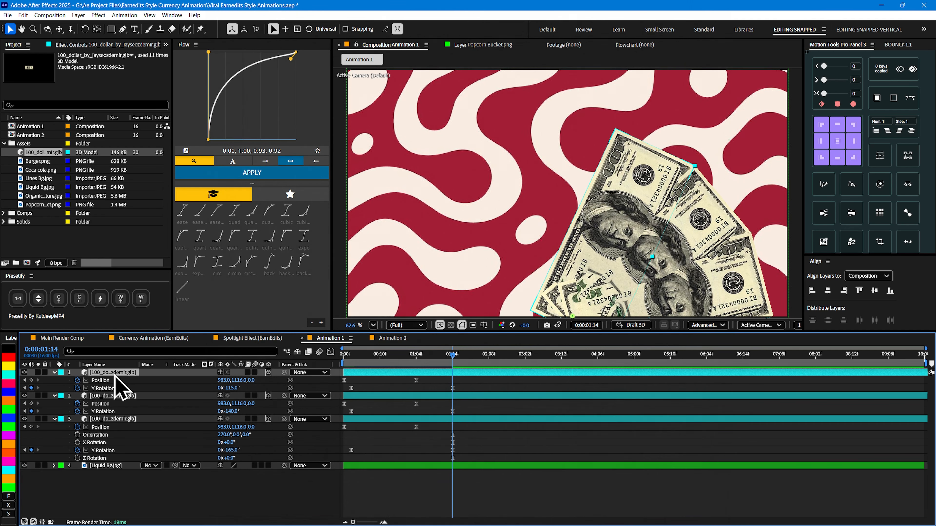
key(ctrl+d)
key(u)
drag(228, 389, 237, 388)
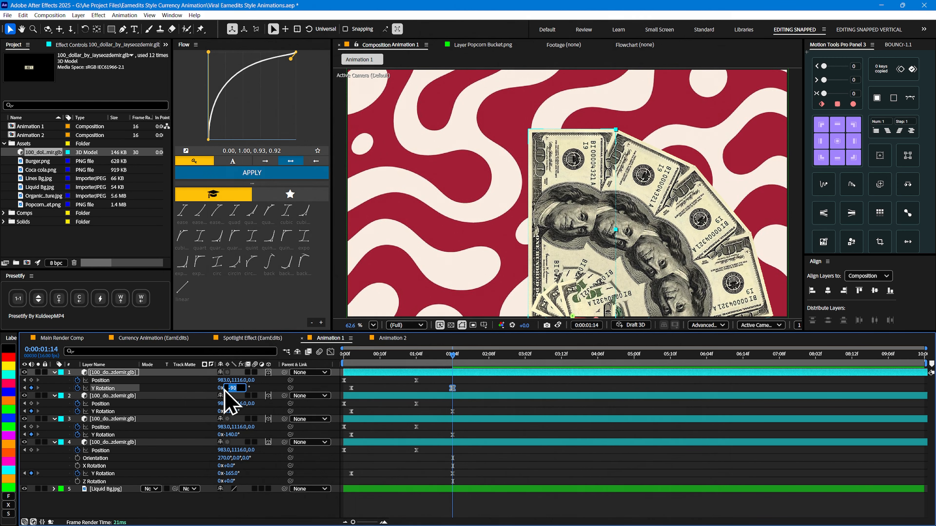
Add two more duplicates of the topmost bill to the fan, with final Y Rotations of -65° and -40°
click(112, 373)
key(ctrl+d)
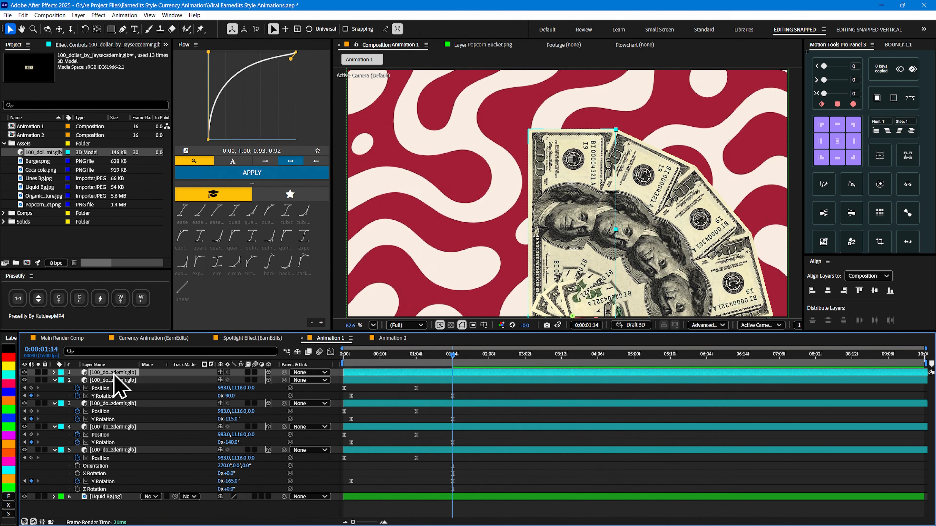
key(u)
drag(227, 389, 238, 387)
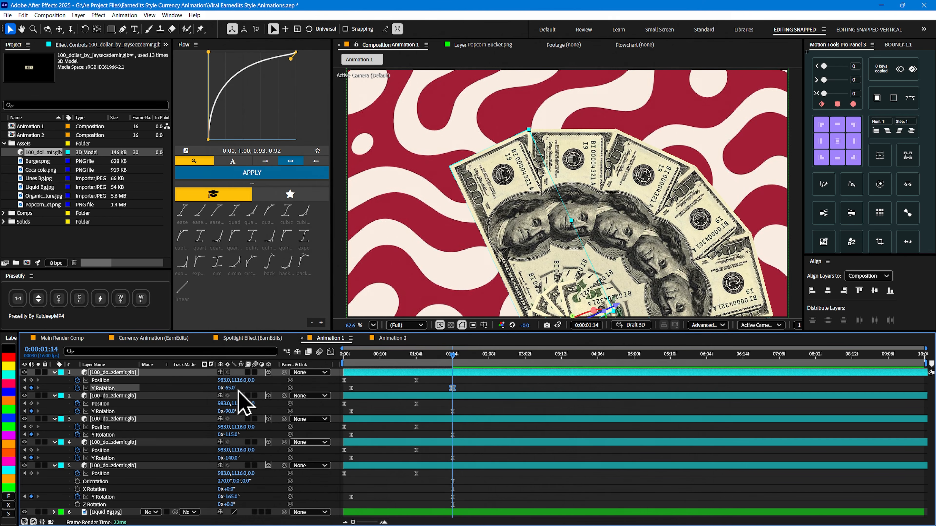
click(109, 372)
key(ctrl+d)
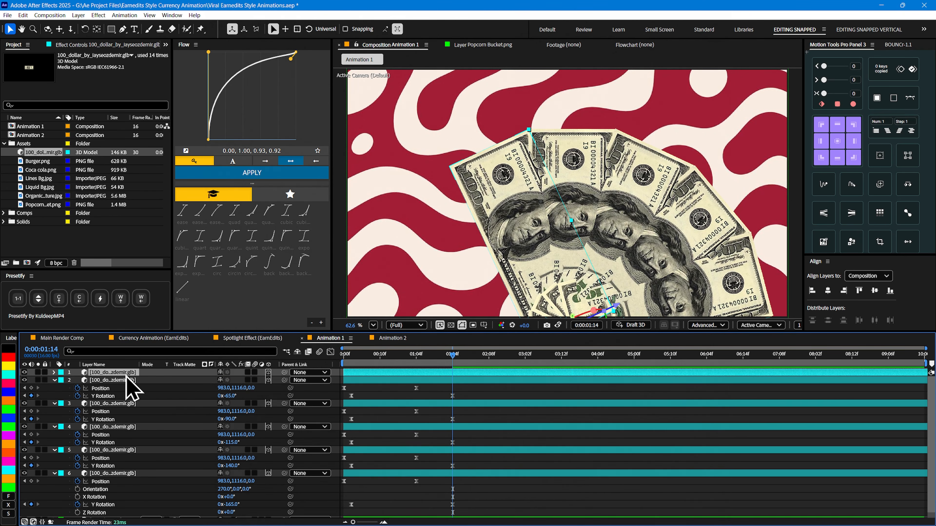
key(u)
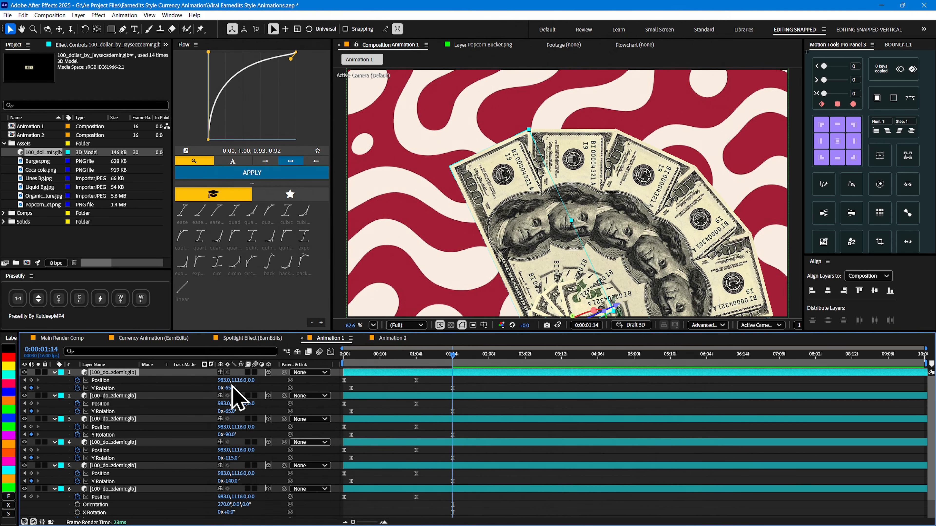
drag(230, 388, 240, 385)
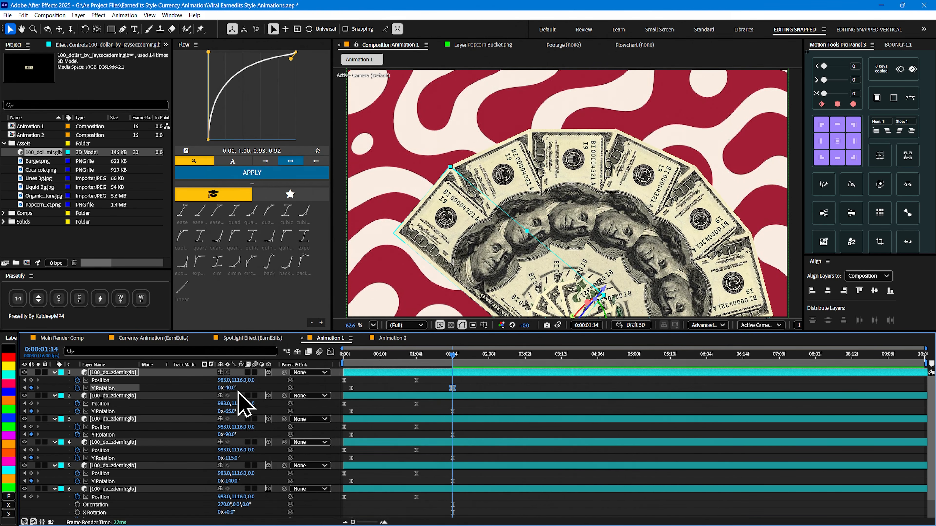
Duplicate the topmost bill once more, set its final Y Rotation to -15° and review the fan opening
click(113, 373)
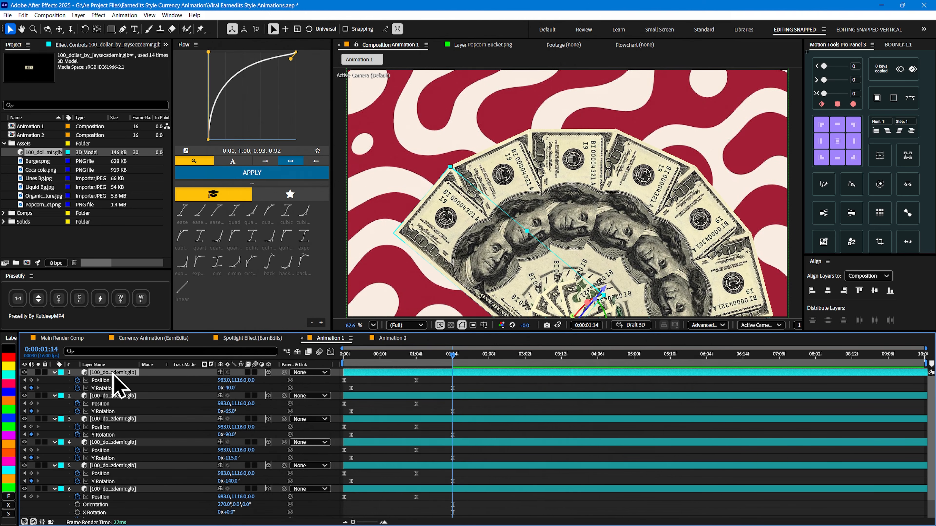
key(ctrl+d)
key(u)
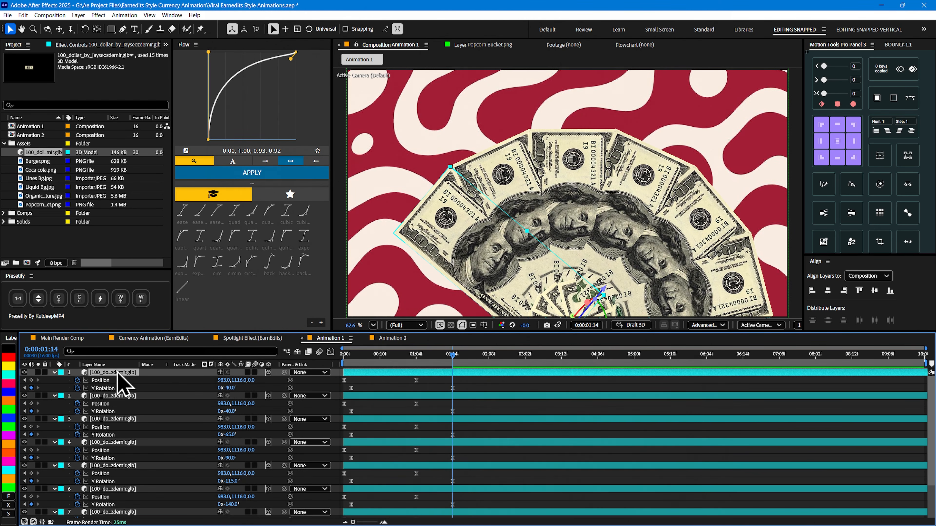
mouse_move(231, 391)
mouse_down()
mouse_move(239, 387)
mouse_move(229, 390)
mouse_up()
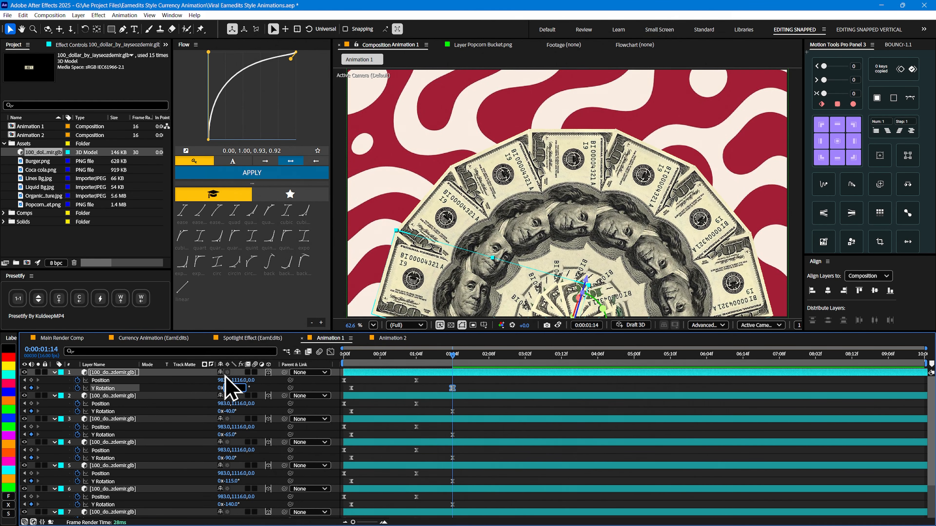
key(Return)
drag(376, 359, 453, 357)
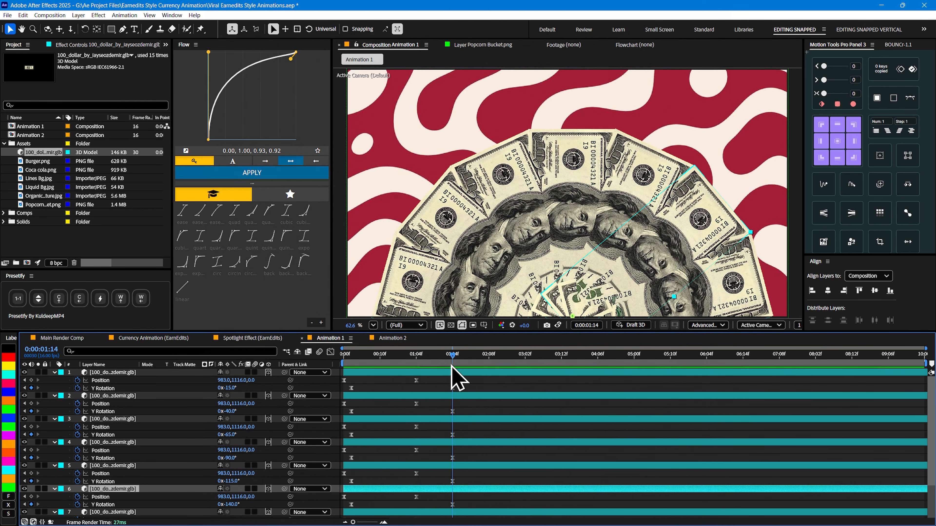
At 0:00:01:04, space the duplicated bills in depth by setting Position Z to 64, 94, 120, 146, 157 and 177 from layer 6 up to layer 1
drag(452, 365, 415, 365)
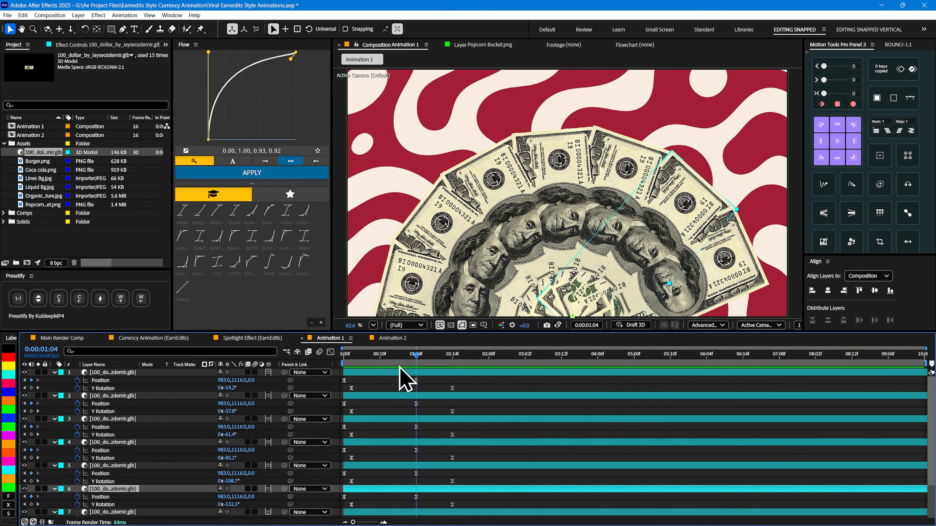
mouse_move(419, 361)
mouse_down()
mouse_move(409, 360)
mouse_move(419, 359)
mouse_up()
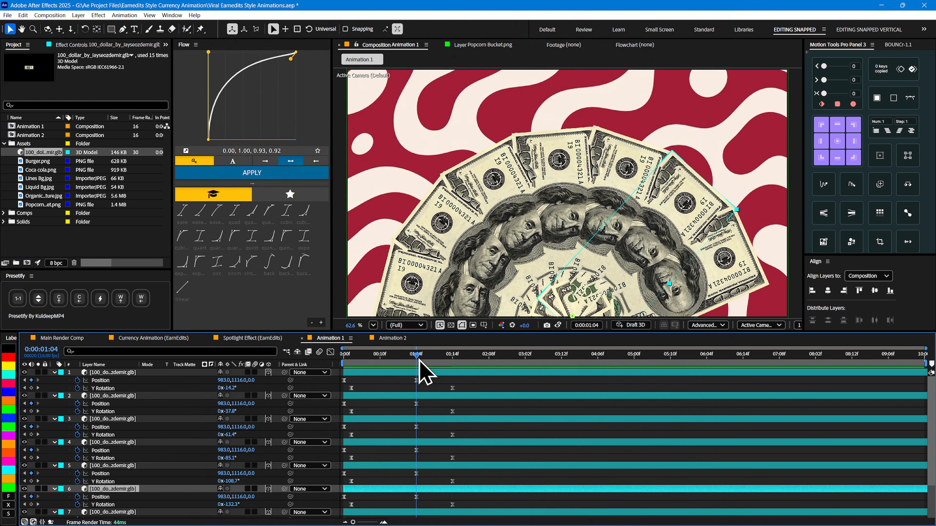
scroll(151, 478, down, 3)
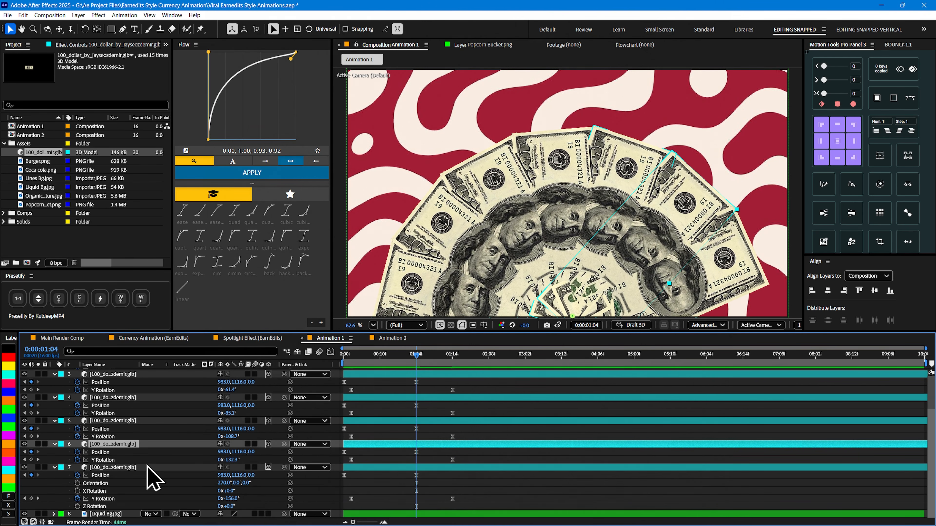
click(112, 467)
click(76, 445)
drag(256, 453, 292, 430)
drag(251, 405, 310, 406)
drag(252, 382, 319, 382)
scroll(258, 406, up, 2)
drag(252, 404, 324, 404)
drag(252, 380, 334, 384)
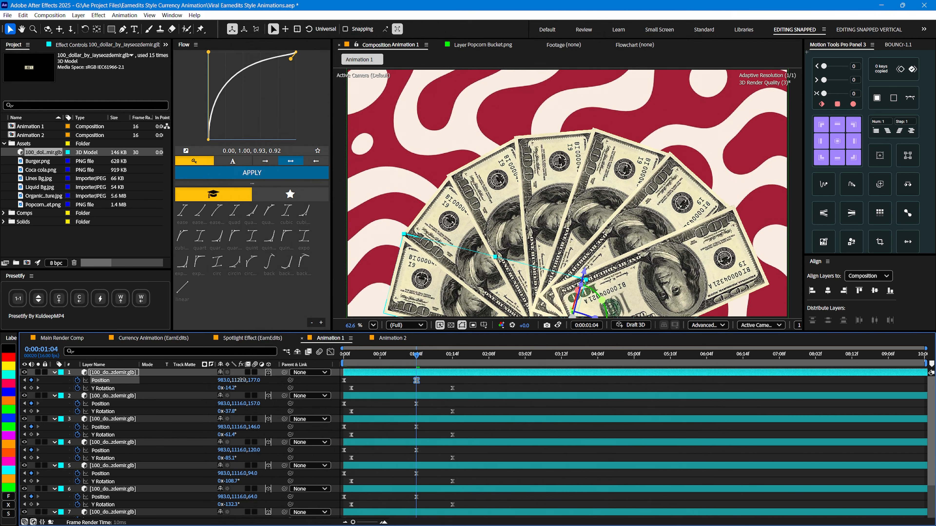
Nudge the top bill's Position to 977, 1115 and the second bill's to 983, 1109, and collapse all bill layers' properties
drag(240, 404, 237, 400)
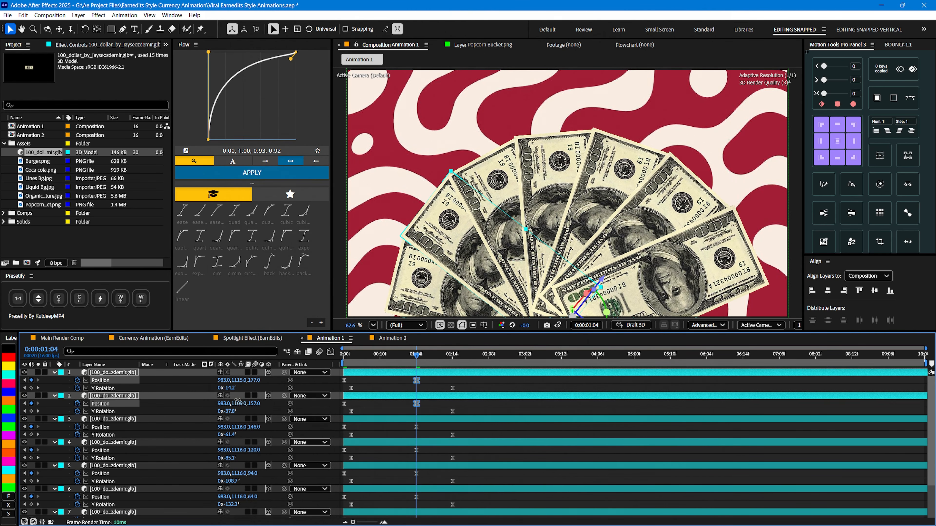
drag(480, 360, 458, 362)
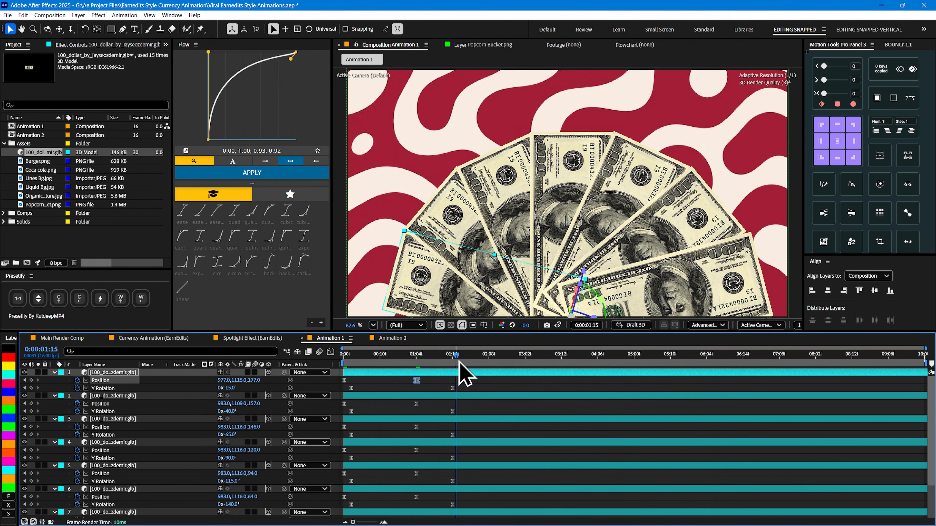
scroll(130, 445, down, 3)
key(ctrl+a)
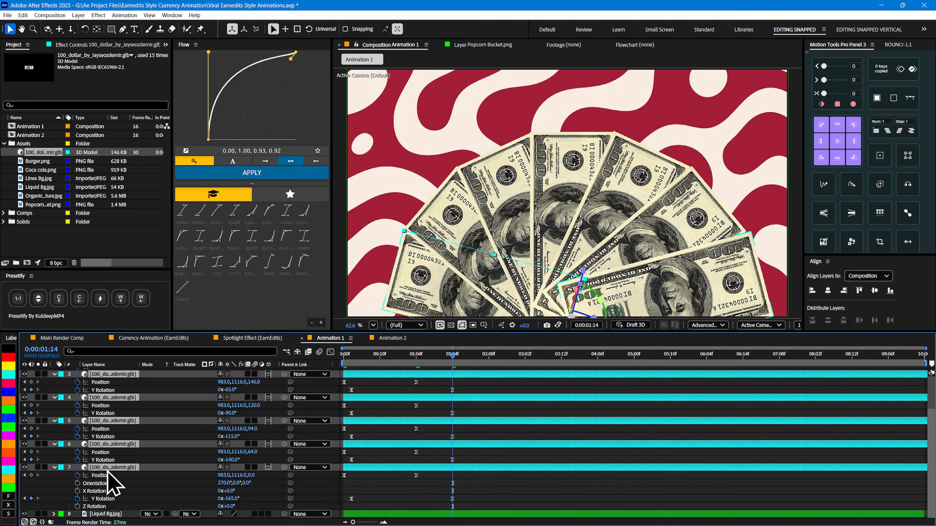
key(u)
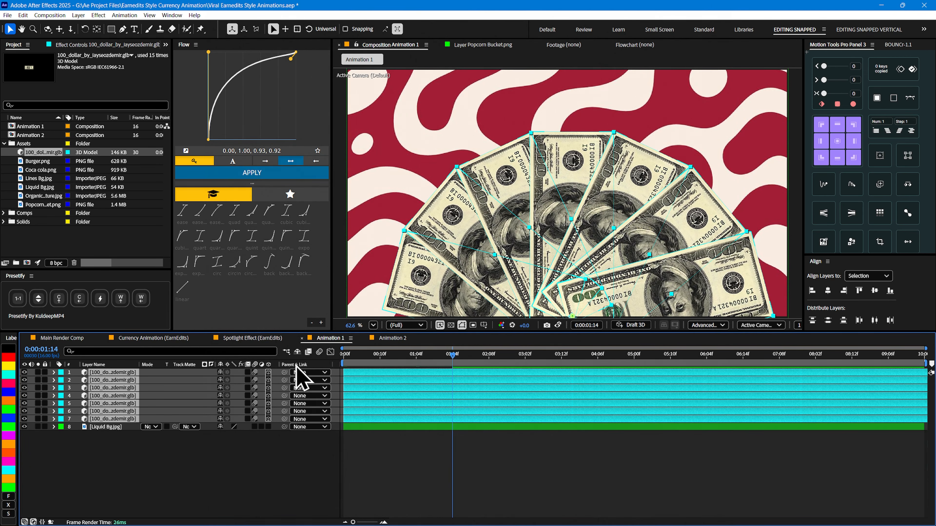
click(352, 358)
drag(354, 361, 414, 359)
Add a null object to the composition and name it Controller
click(241, 474)
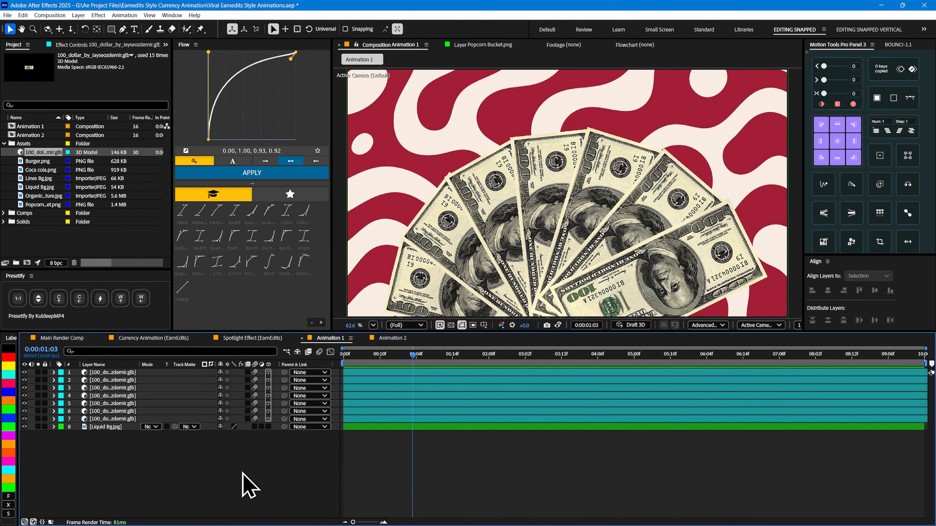
right_click(209, 454)
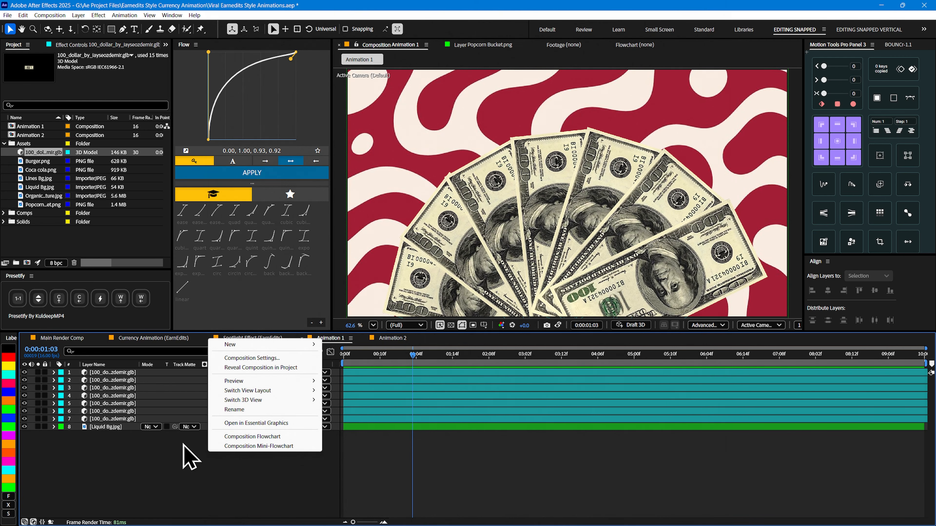
mouse_move(232, 344)
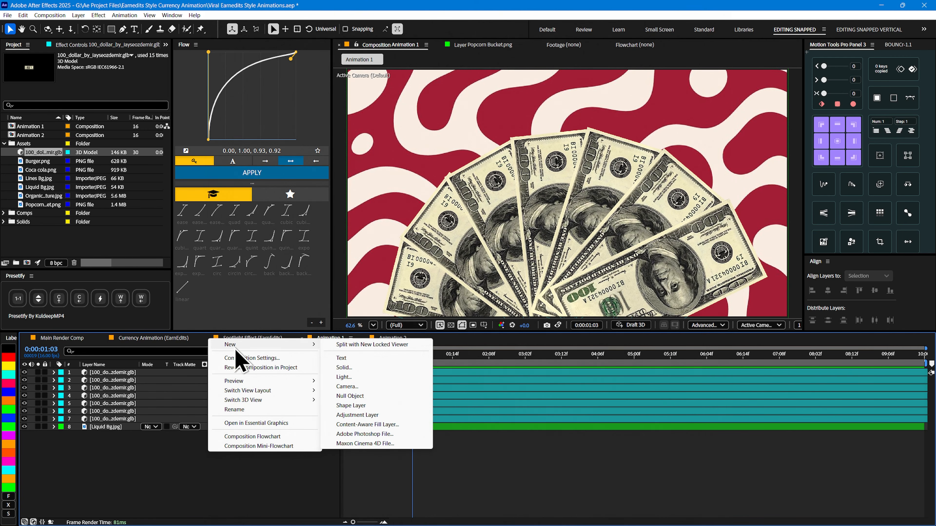
click(351, 397)
key(Return)
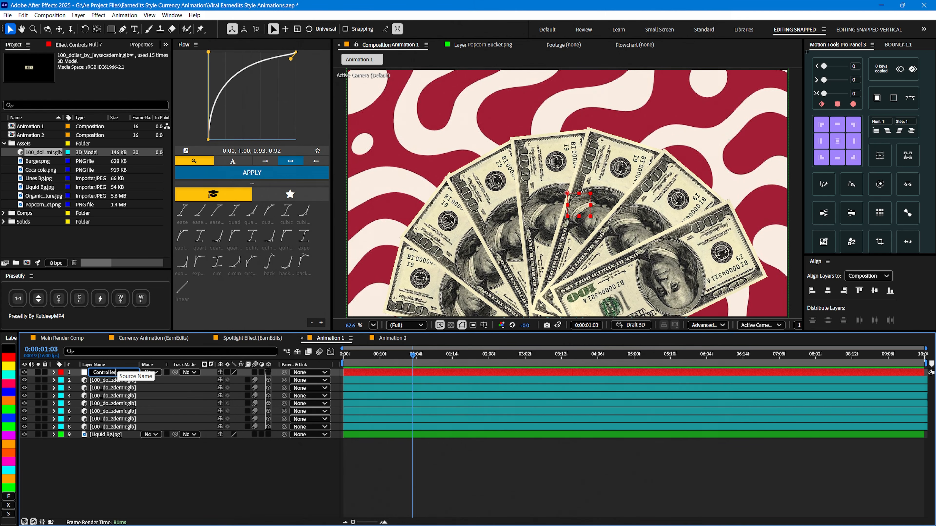
Parent all seven bill layers to the Controller null
click(111, 381)
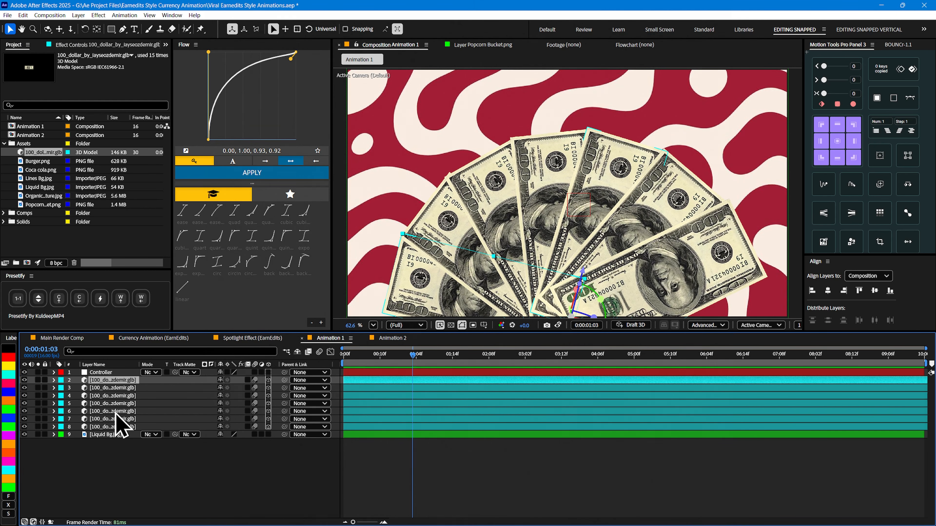
shift+click(109, 427)
drag(284, 427, 102, 374)
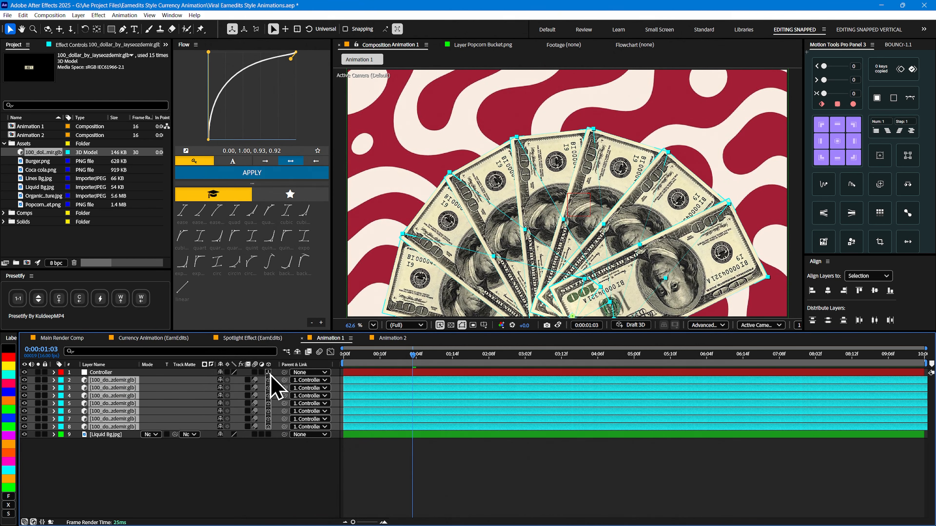
Enlarge the Controller null's Scale to about 116% and shift its Position to 938, 428
click(115, 373)
key(s)
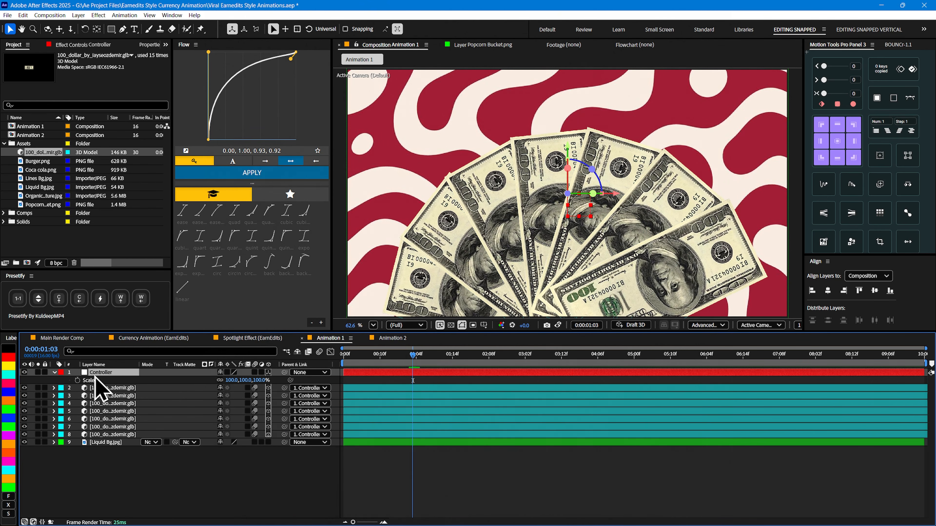
drag(233, 384, 239, 381)
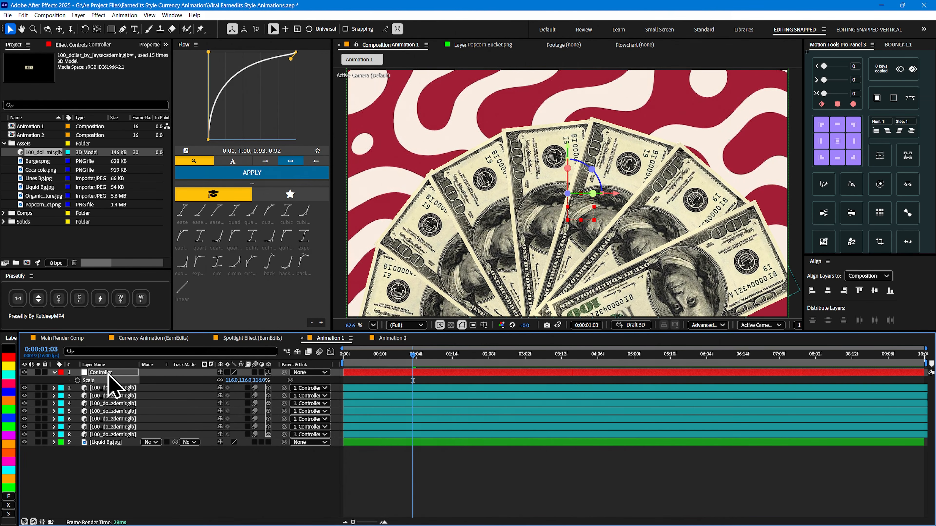
drag(246, 380, 227, 378)
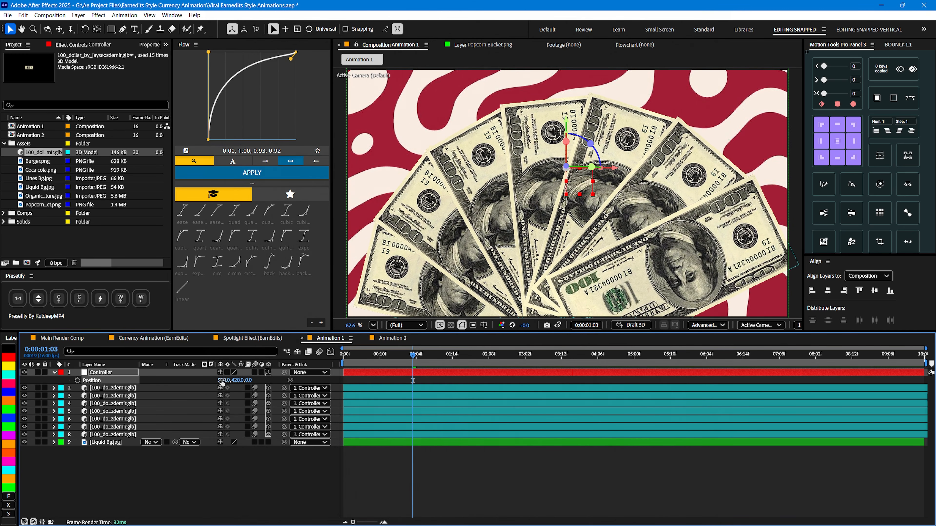
click(115, 374)
key(p)
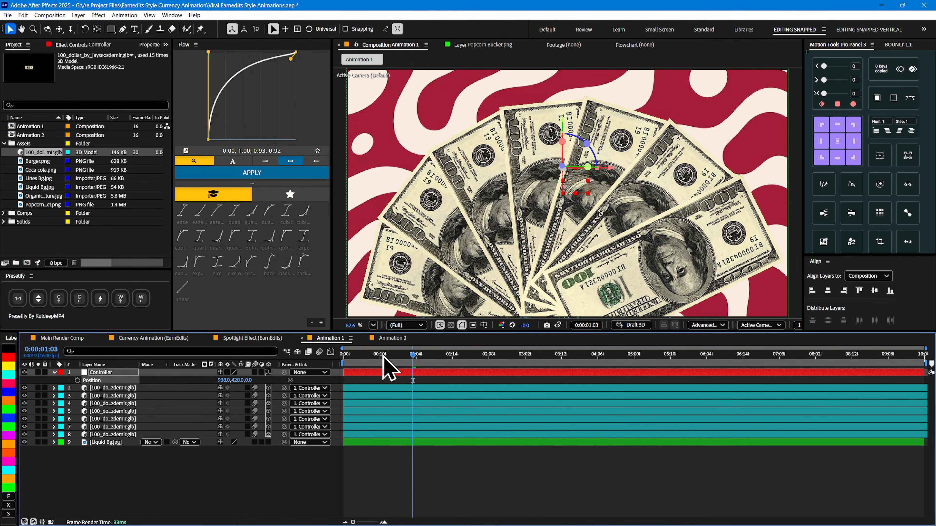
Delete the Controller null and preview the bill animation from the first frame
key(Home)
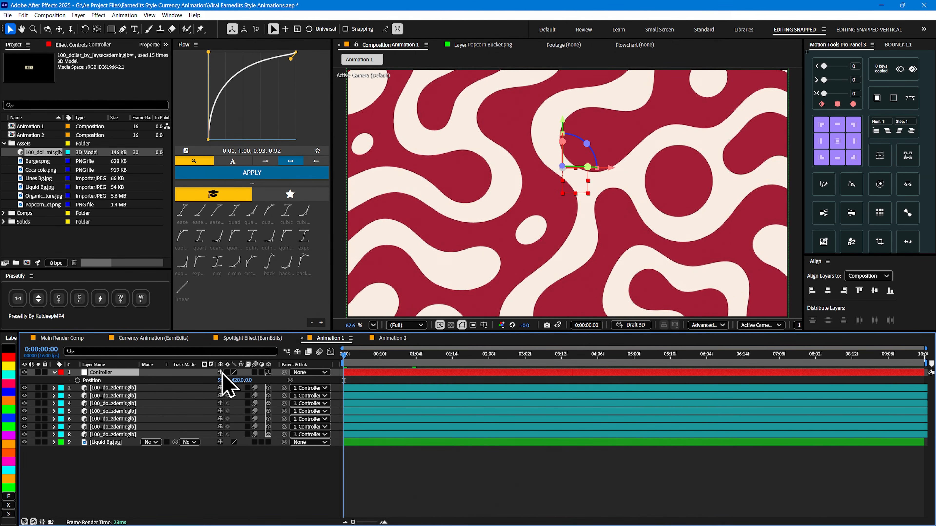
key(Delete)
key(space)
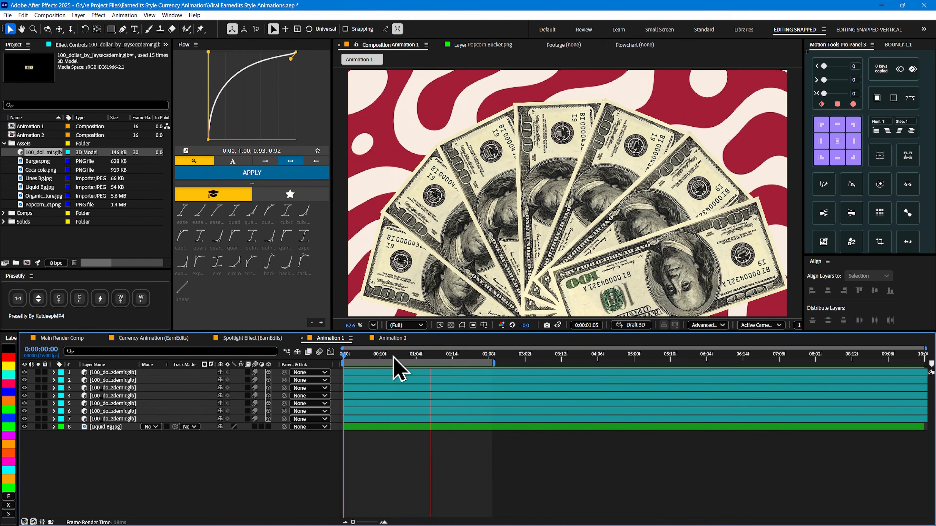
key(space)
key(space)
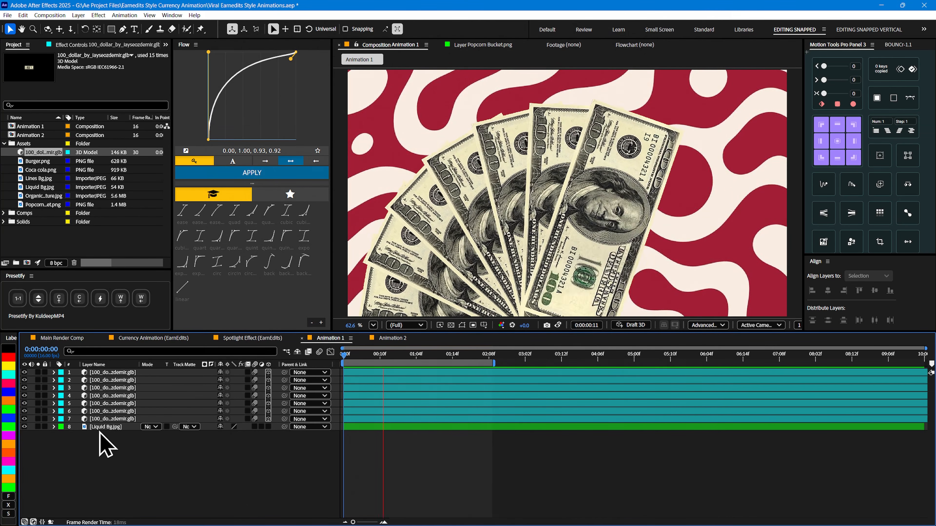
Inspect the bottom bill's Position and Y Rotation keyframes and the Time-Reverse Keyframes option, returning to the first frame
mouse_move(358, 364)
mouse_down()
mouse_move(396, 360)
mouse_move(375, 362)
mouse_move(370, 377)
mouse_up()
click(360, 419)
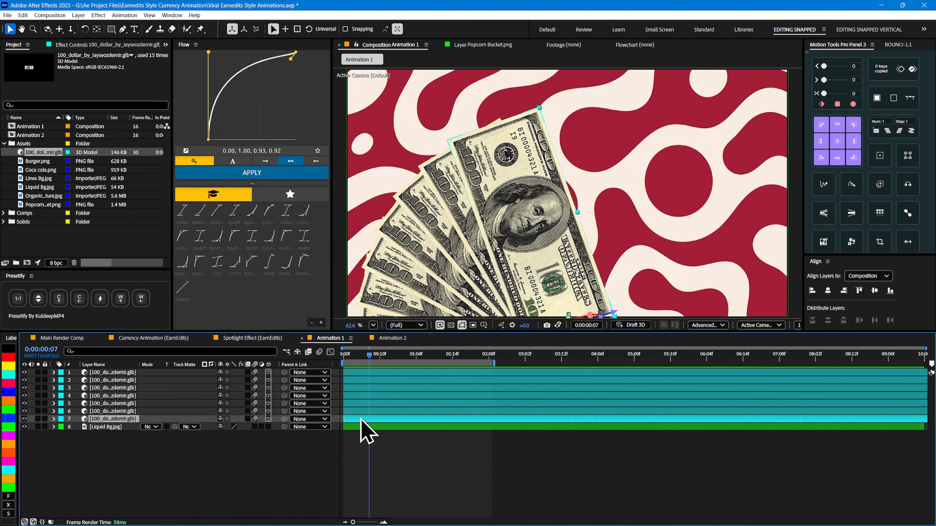
key(u)
drag(462, 435, 334, 460)
right_click(351, 435)
mouse_move(396, 431)
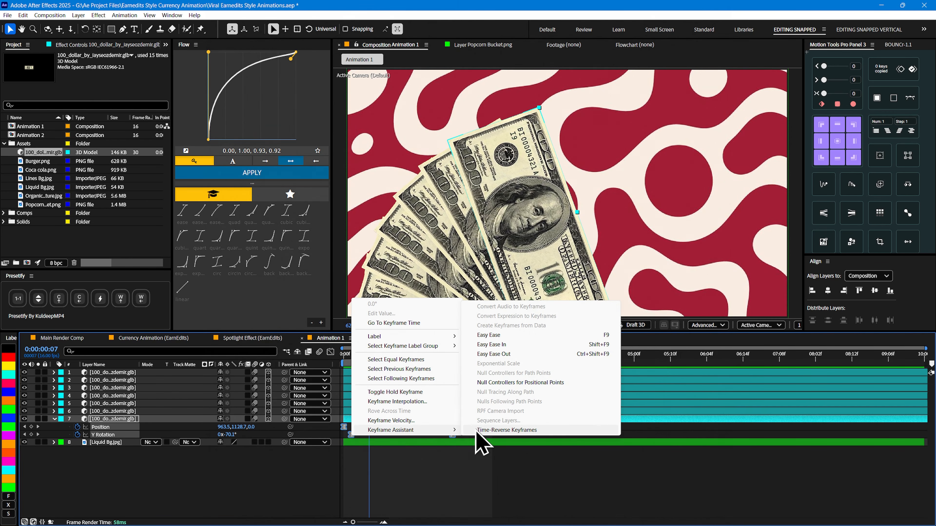
click(318, 459)
drag(390, 357, 343, 363)
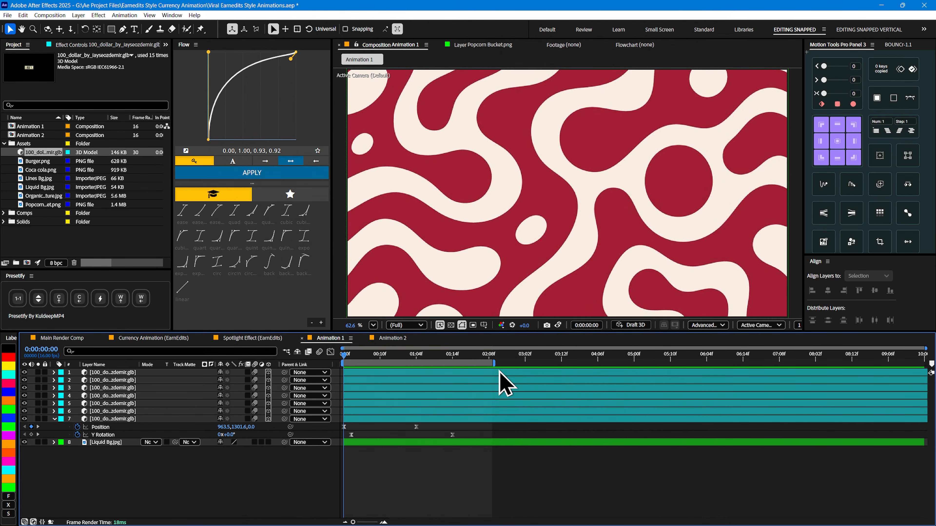
Select all seven bill layers, collapse their keyframed properties and play back the fan animation
click(113, 373)
shift+click(106, 418)
key(u)
key(u)
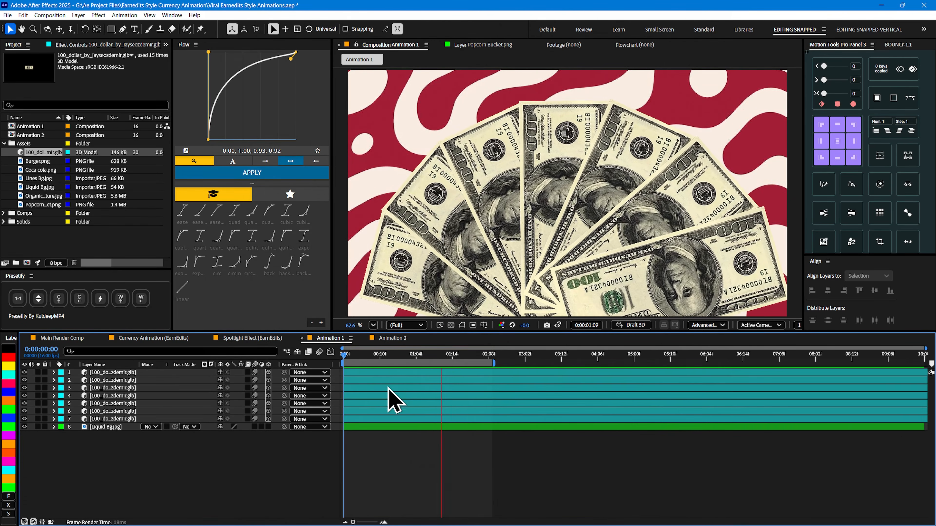
key(space)
At 0:00:01:11, add the Organic Grain Texture.jpg image as the topmost layer of Animation 1
drag(390, 359, 441, 356)
click(77, 241)
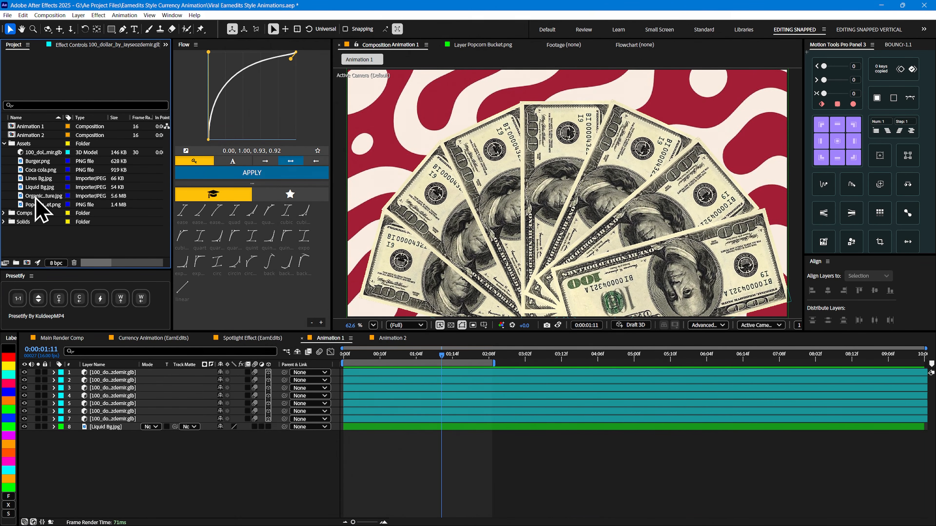
drag(38, 195, 102, 373)
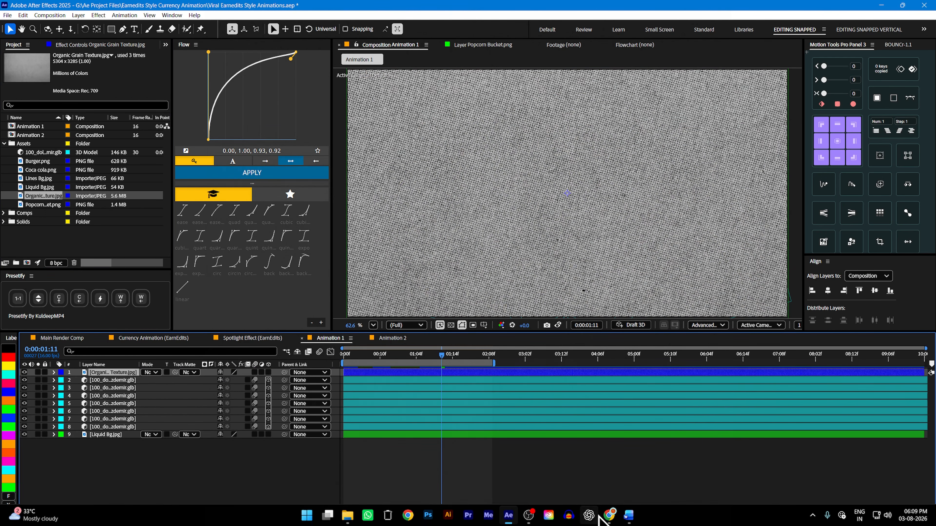
Switch to Chrome and look at the Grunge 340 texture in Texturelabs' organic grain results, then return to After Effects
click(610, 519)
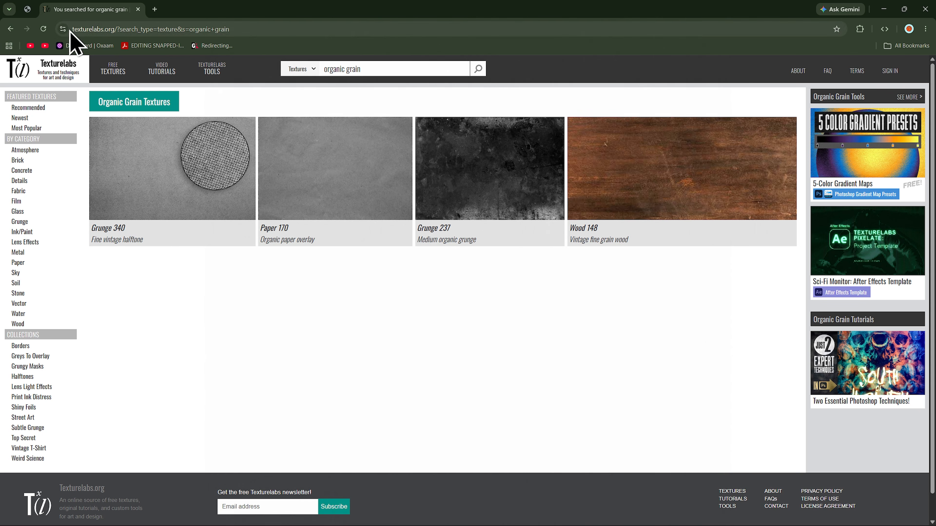
drag(360, 69, 313, 84)
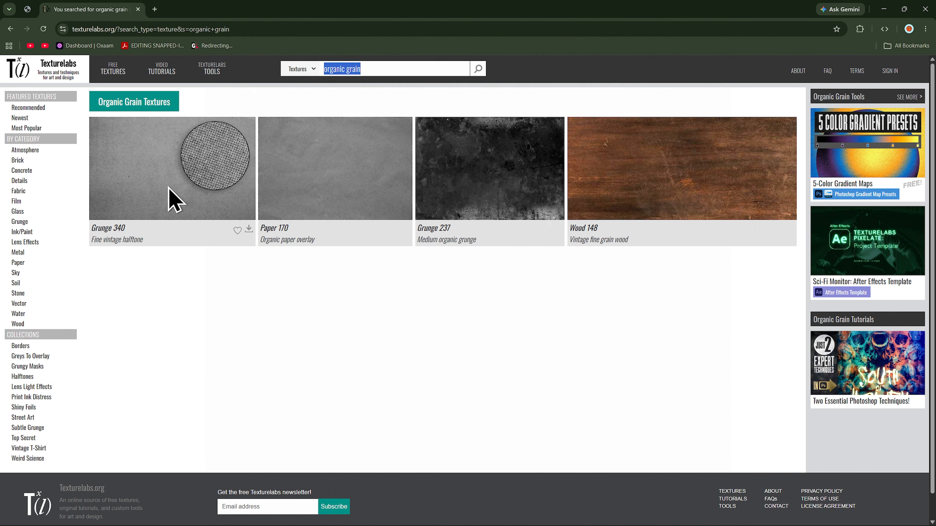
click(249, 230)
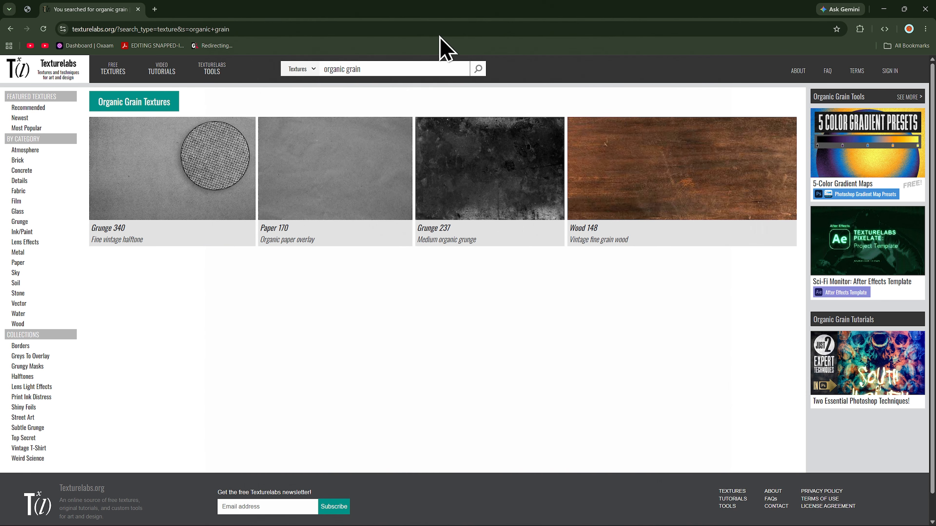
click(883, 9)
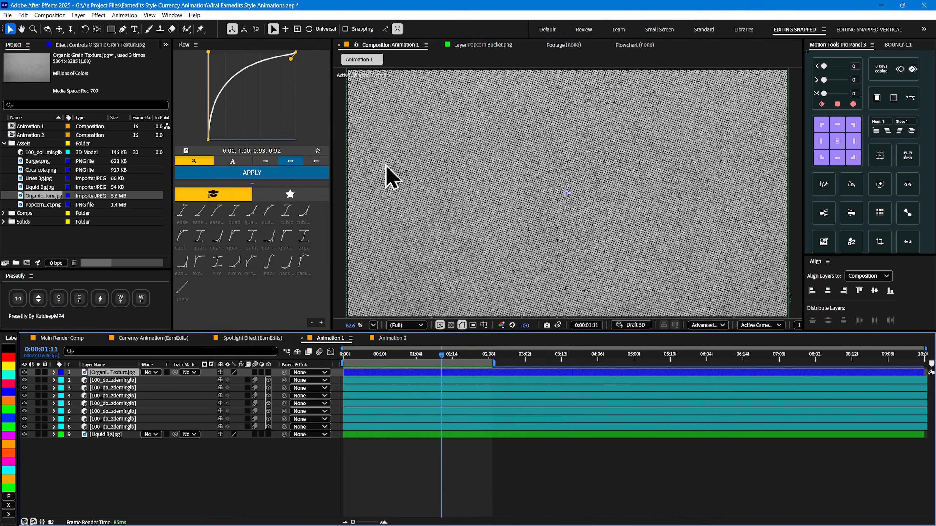
Create an adjustment layer above the grain texture and name it Texture CC
drag(394, 358, 350, 356)
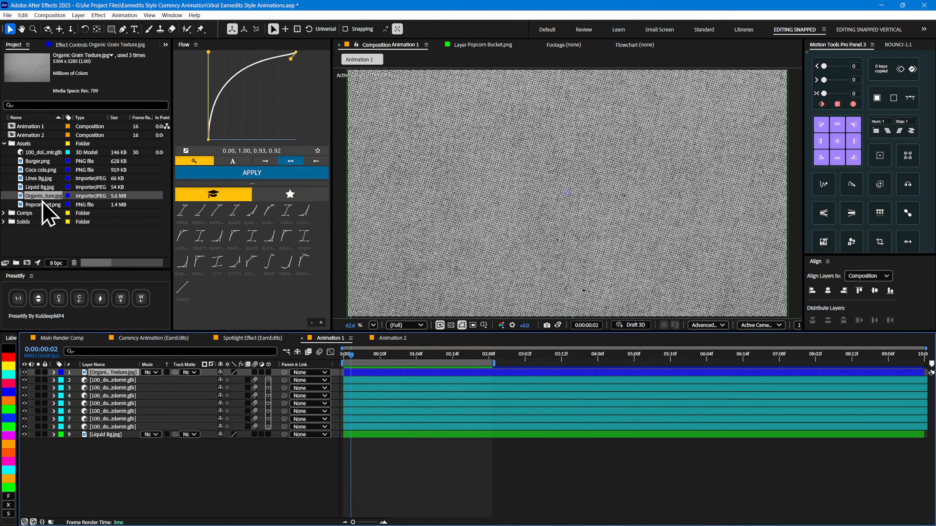
click(144, 476)
click(78, 15)
mouse_move(148, 25)
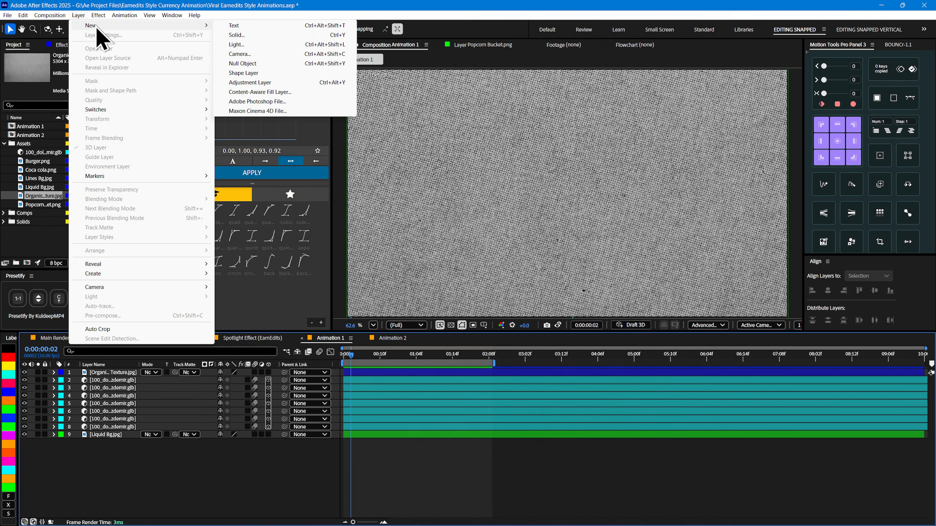
click(254, 83)
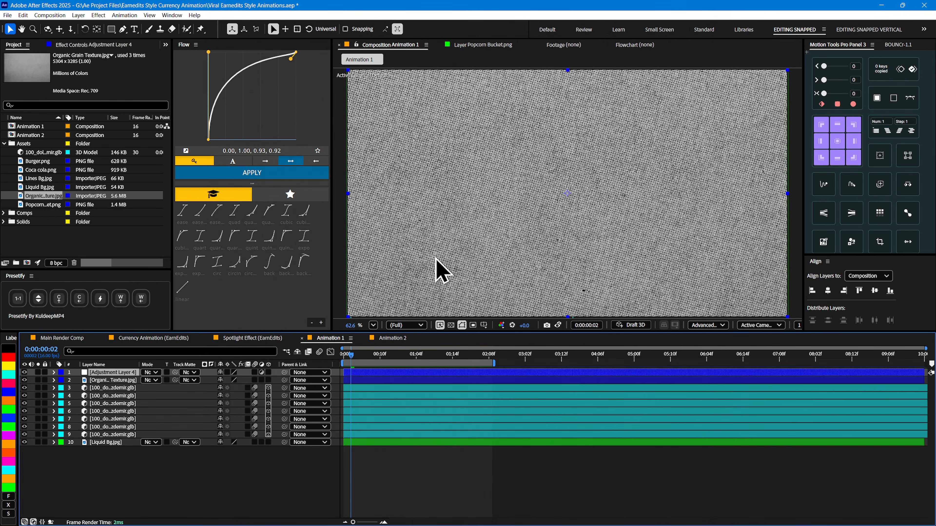
key(Return)
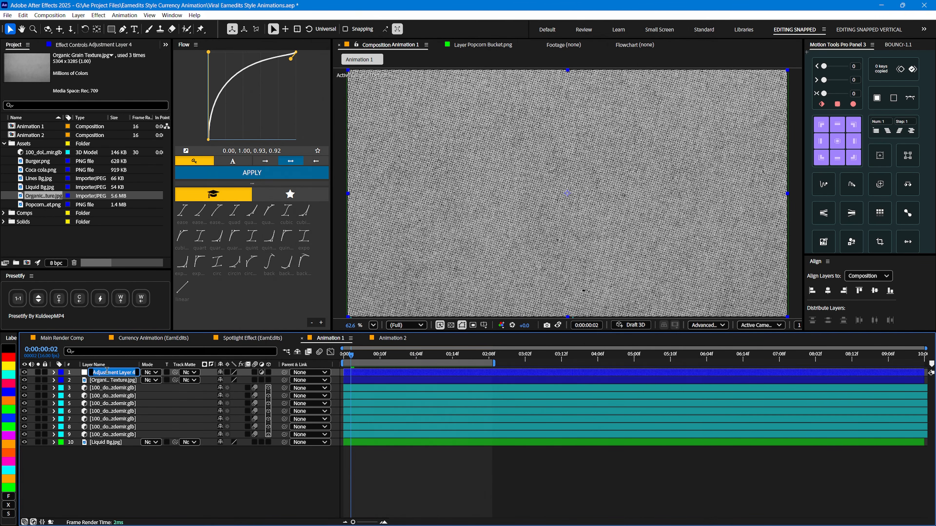
key(Return)
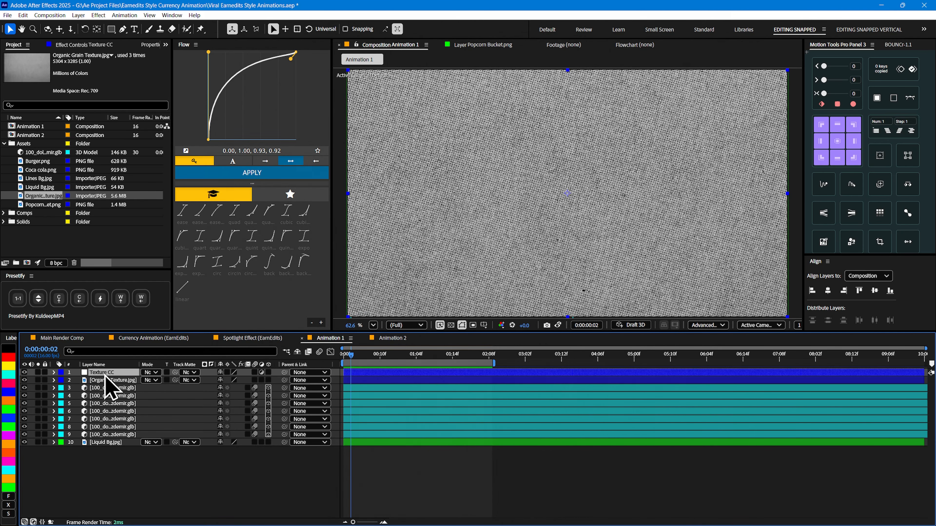
Apply the Texturize effect to the Texture CC adjustment layer
key(ctrl+space)
text(te)
click(88, 389)
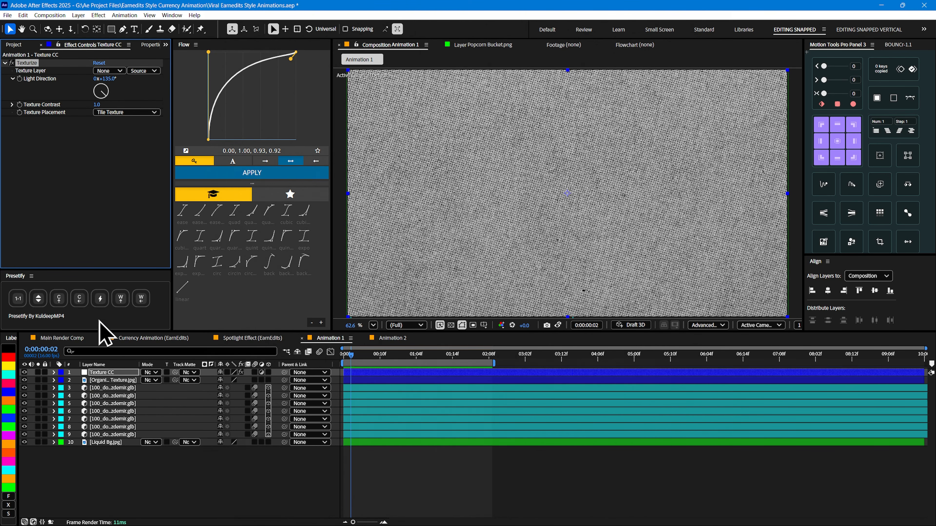
Set the Organic Grain Texture layer's blending mode to Overlay
click(105, 379)
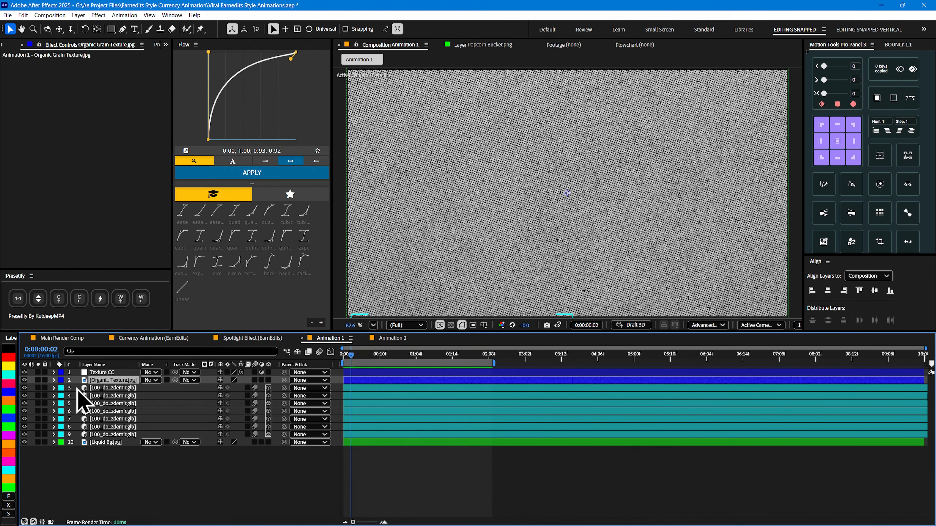
click(149, 381)
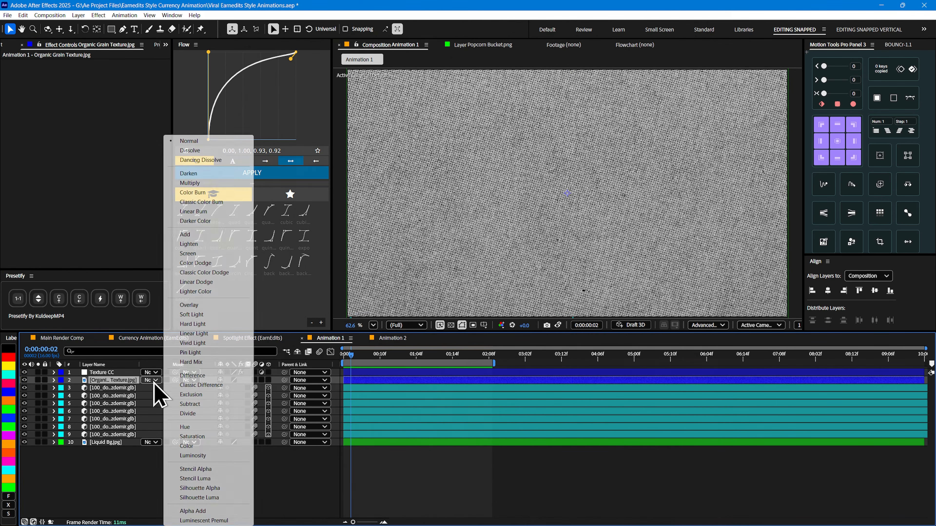
click(192, 308)
Set Texturize on Texture CC to use Organic Grain Texture.jpg as the texture layer, sourced from Effects & Masks
click(106, 374)
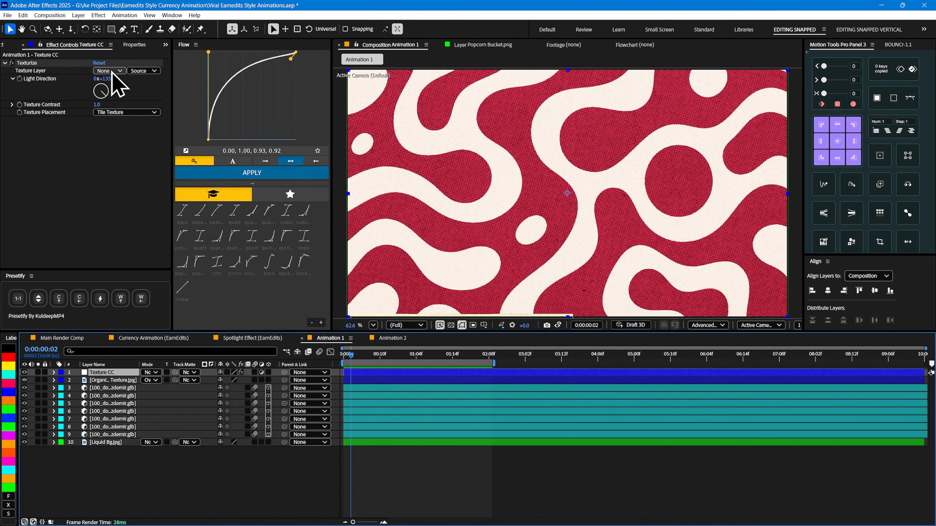
click(120, 70)
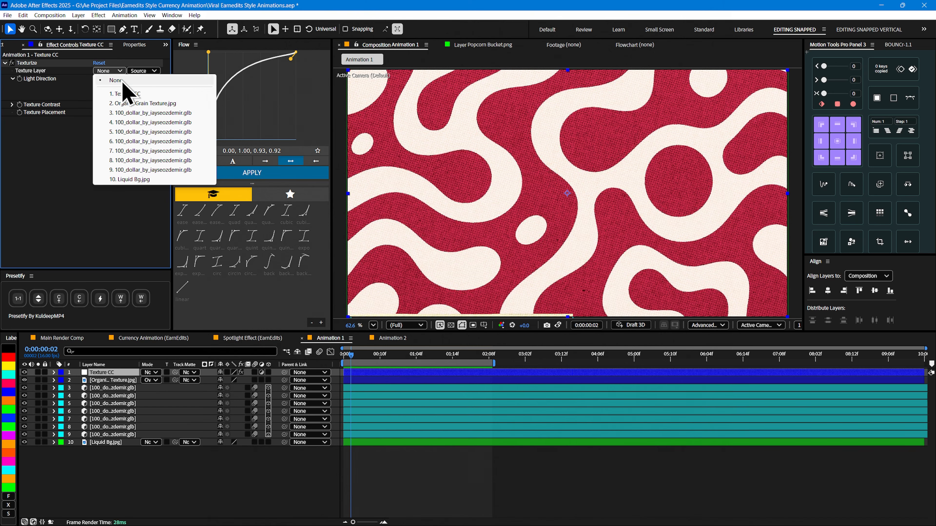
click(126, 104)
click(143, 70)
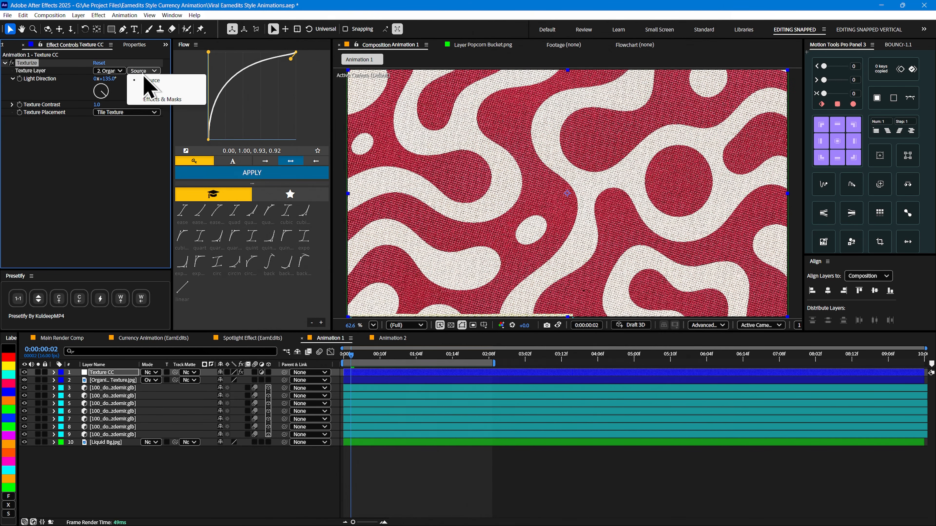
click(152, 100)
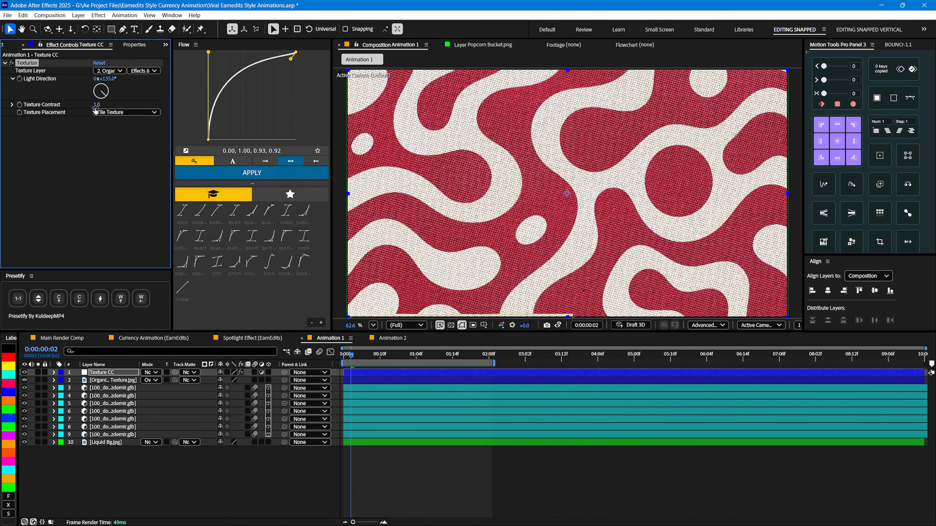
Set the Texturize placement to Stretch Texture to Fit and its Texture Contrast to 0.1
click(107, 112)
click(123, 142)
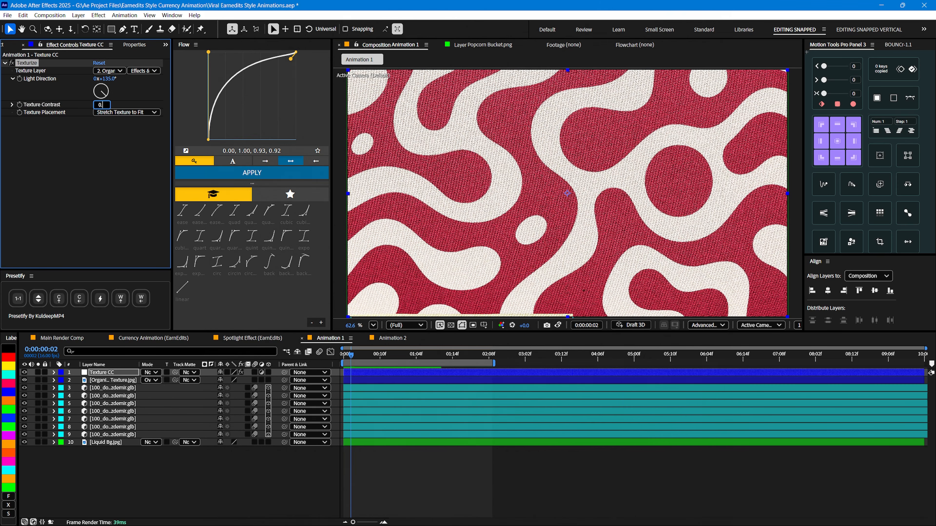
key(Return)
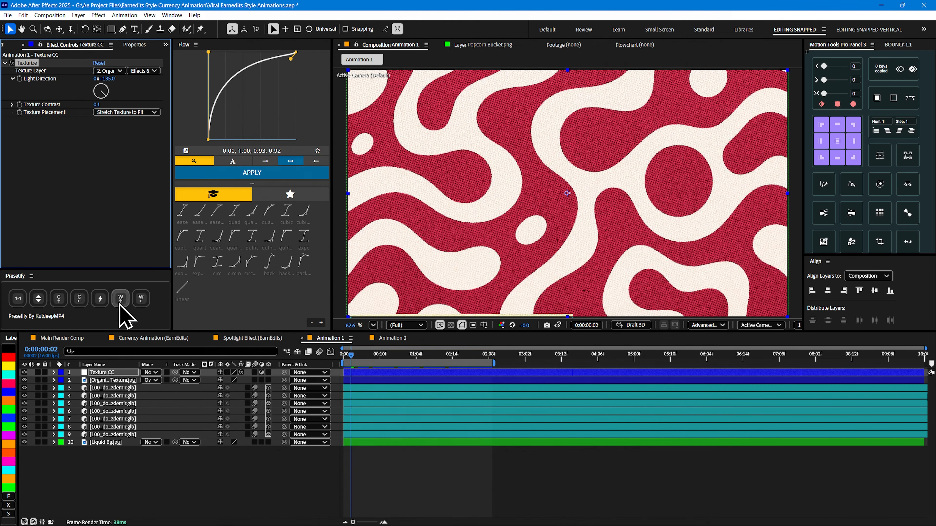
Set the Organic Grain Texture layer's Opacity to 30%
click(104, 381)
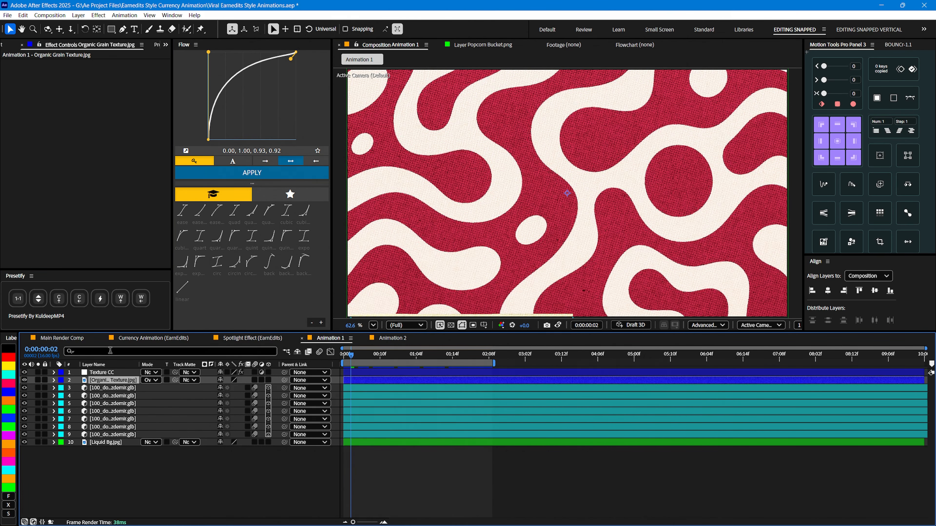
key(t)
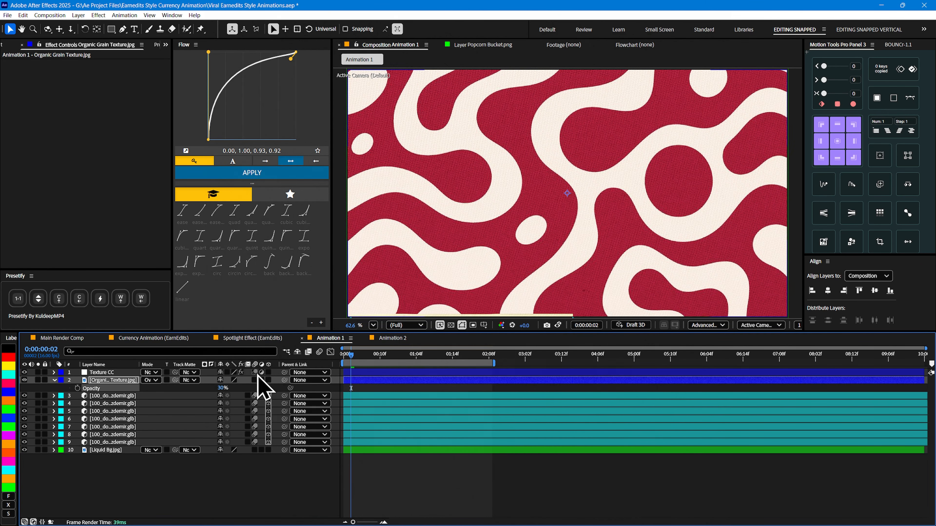
key(t)
Preview the textured bill animation from the first frame
drag(378, 360, 325, 360)
key(space)
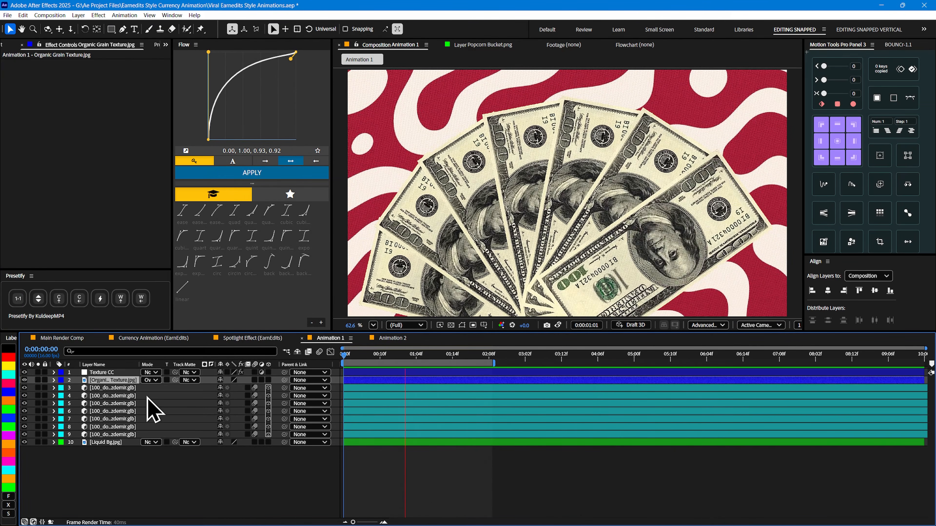
key(space)
key(space)
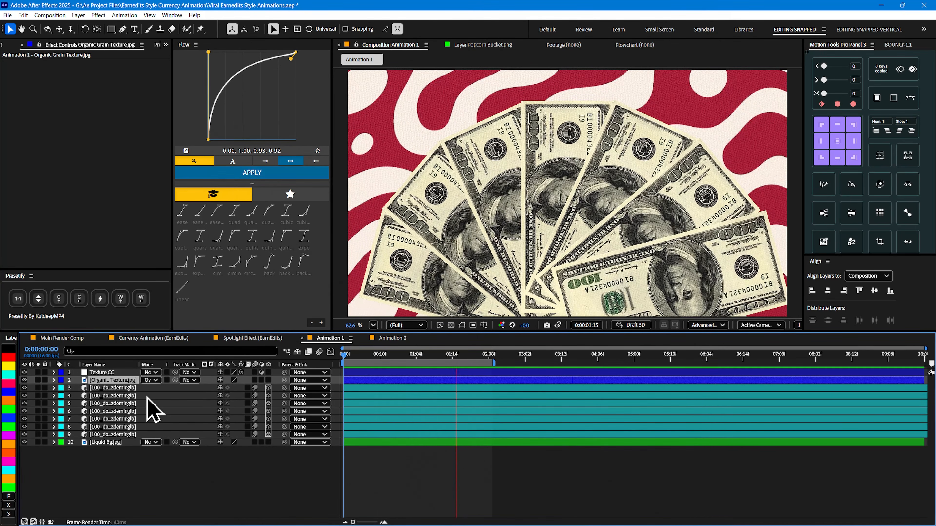
Examine the Animation 2 composition's popcorn, cola and burger layers on the timeline and its frame rate and duration settings
click(389, 339)
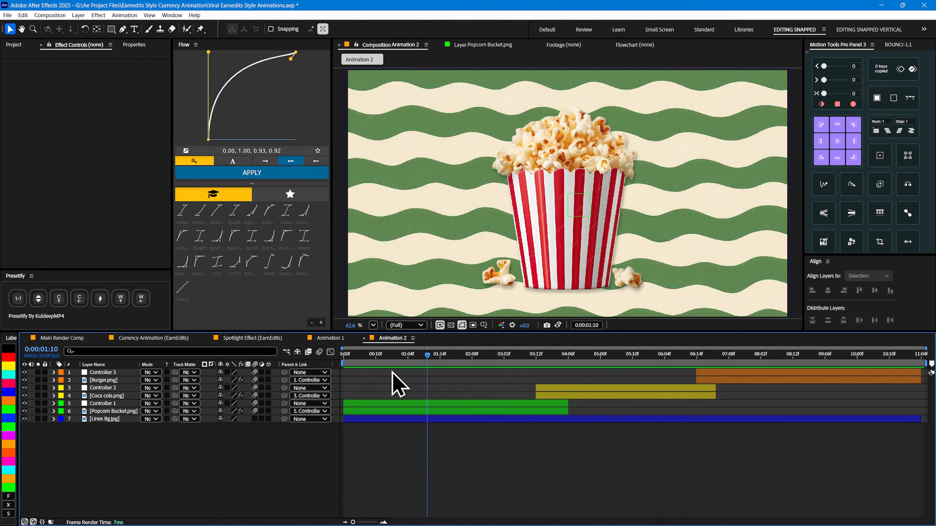
click(439, 355)
drag(449, 357, 566, 369)
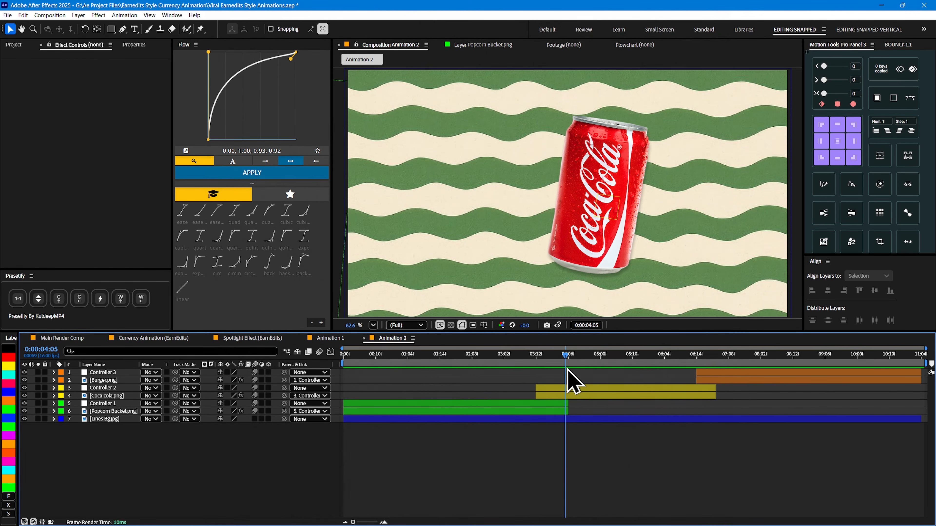
key(ctrl+k)
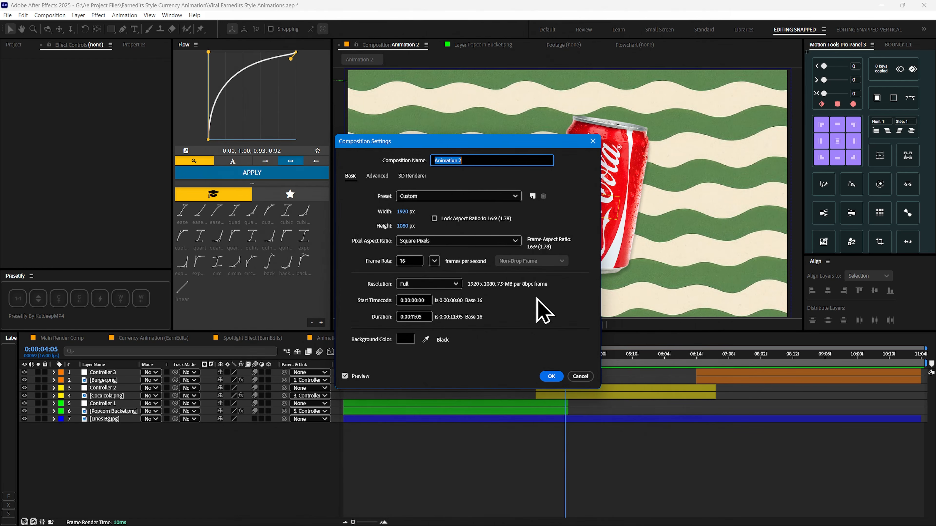
click(416, 261)
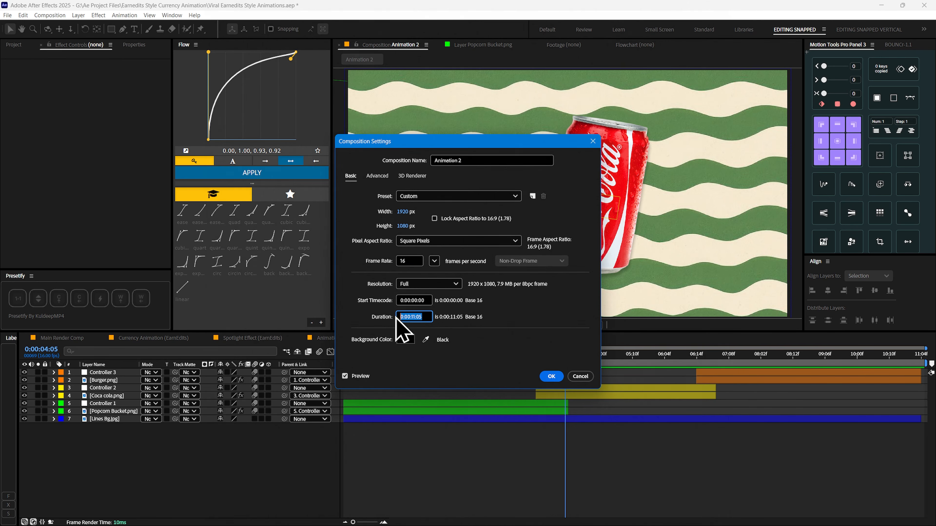
click(551, 376)
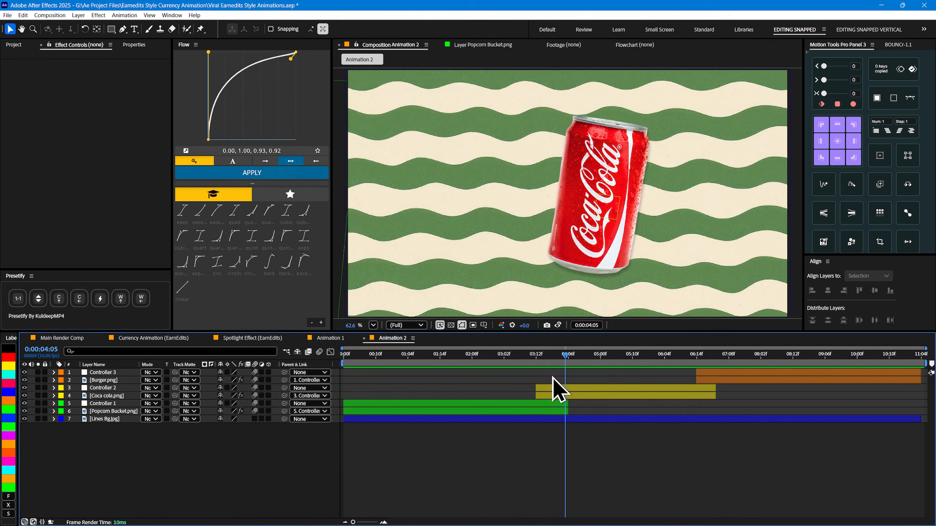
drag(450, 363, 469, 370)
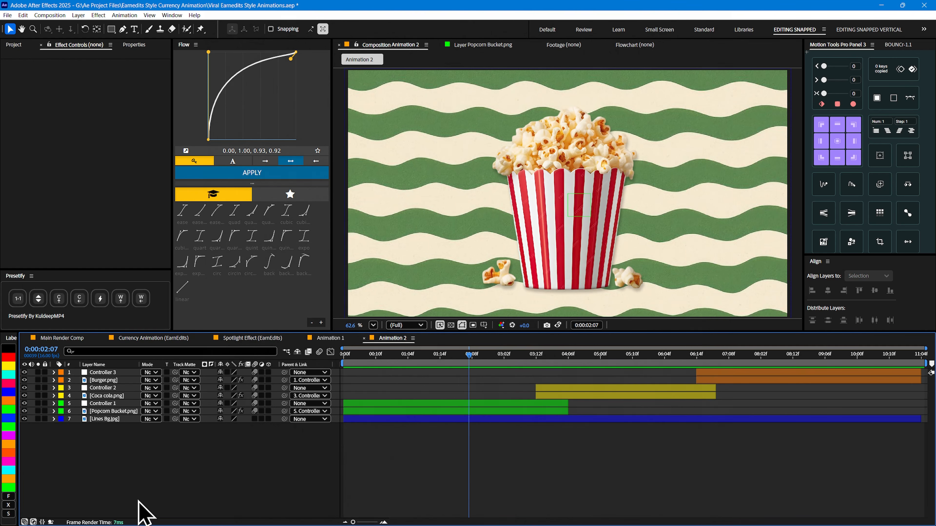
Create a composition-sized solid named Spotlight in Animation 2, coloured near-black 151515
click(78, 15)
mouse_move(90, 25)
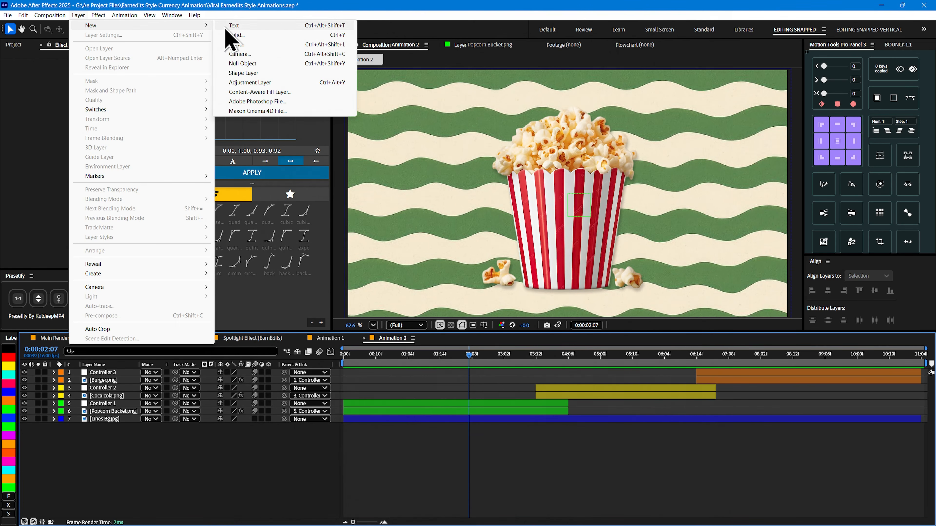
click(240, 35)
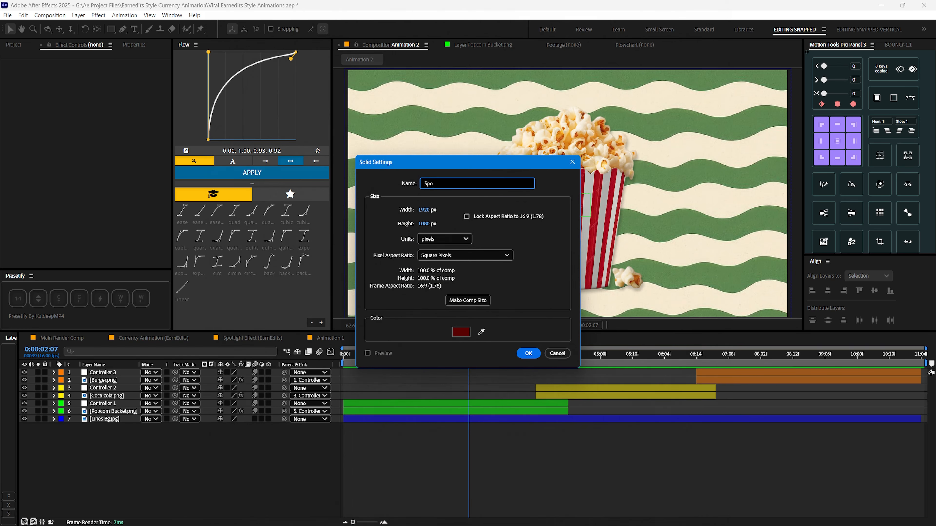
click(461, 332)
drag(396, 301, 355, 319)
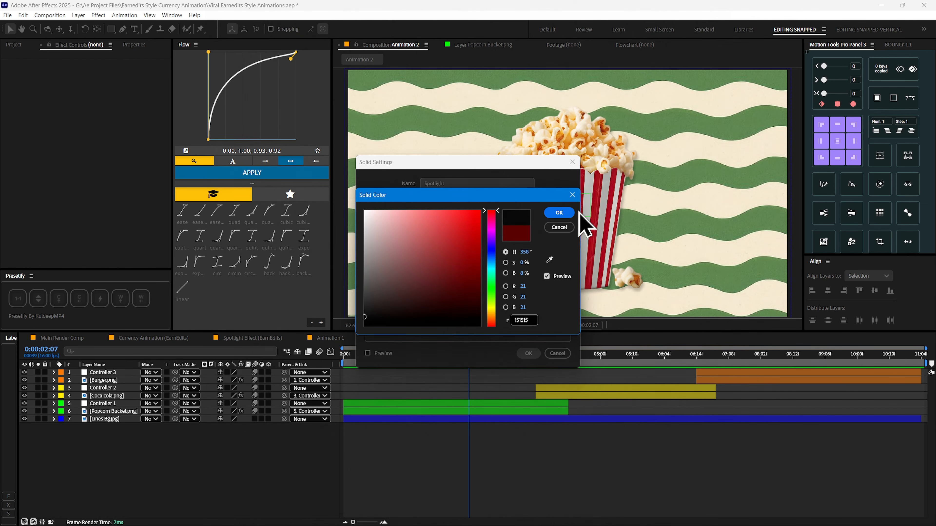
click(564, 213)
click(529, 353)
Draw a circular mask on the Spotlight solid with the Ellipse tool, over the popcorn bucket
mouse_move(445, 355)
mouse_down()
mouse_move(368, 363)
mouse_move(452, 357)
mouse_up()
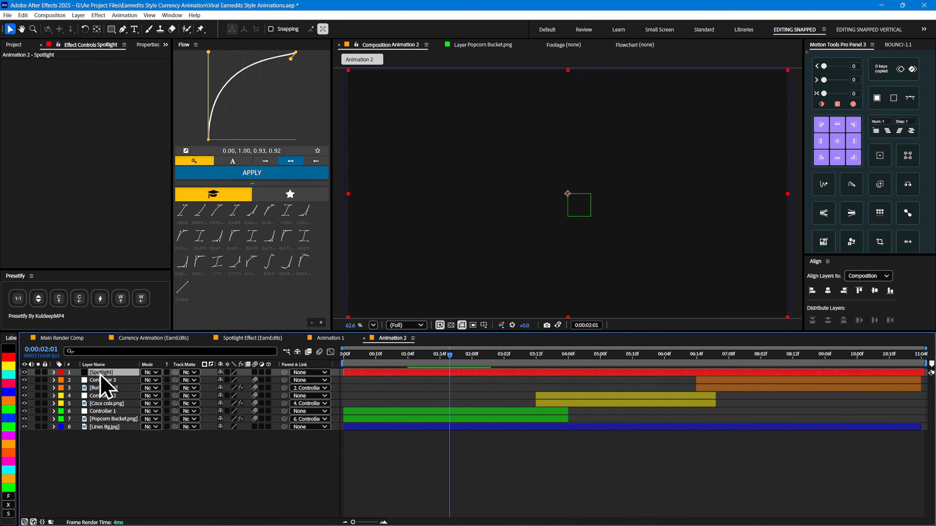
click(111, 29)
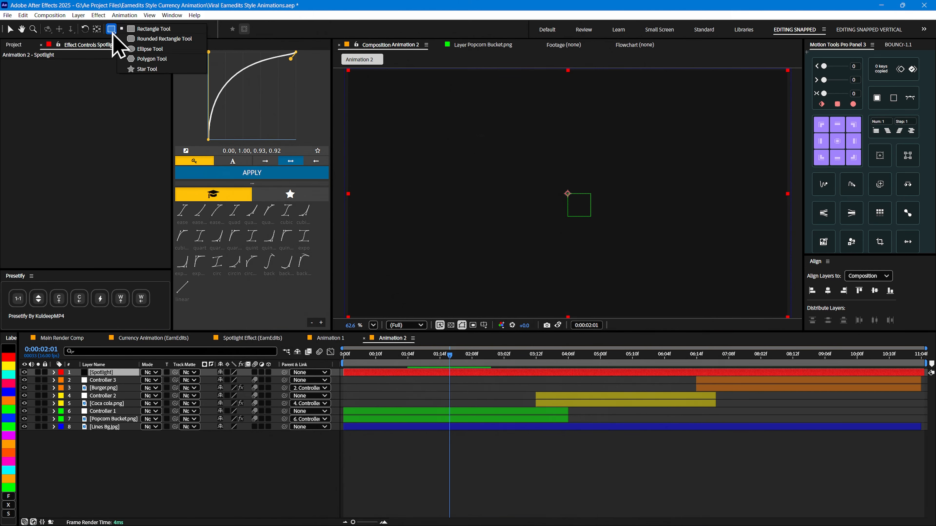
click(144, 50)
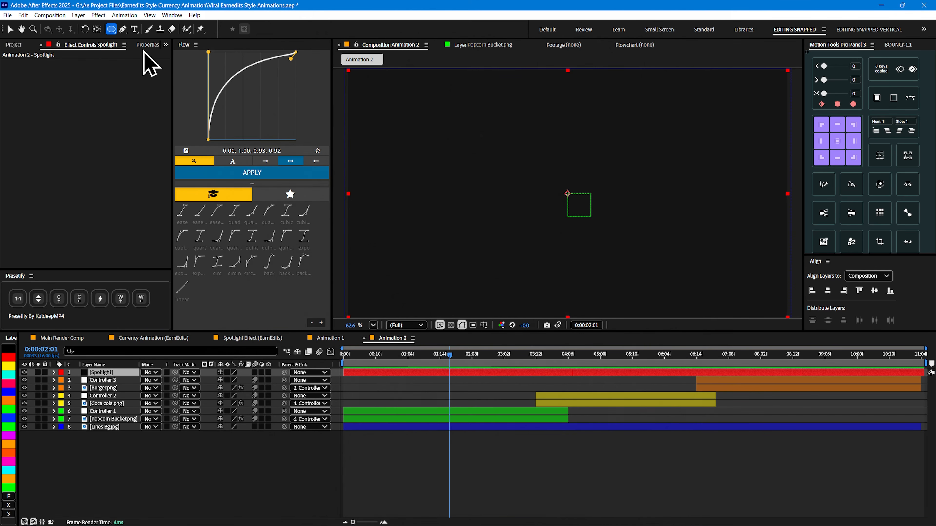
drag(497, 136, 671, 268)
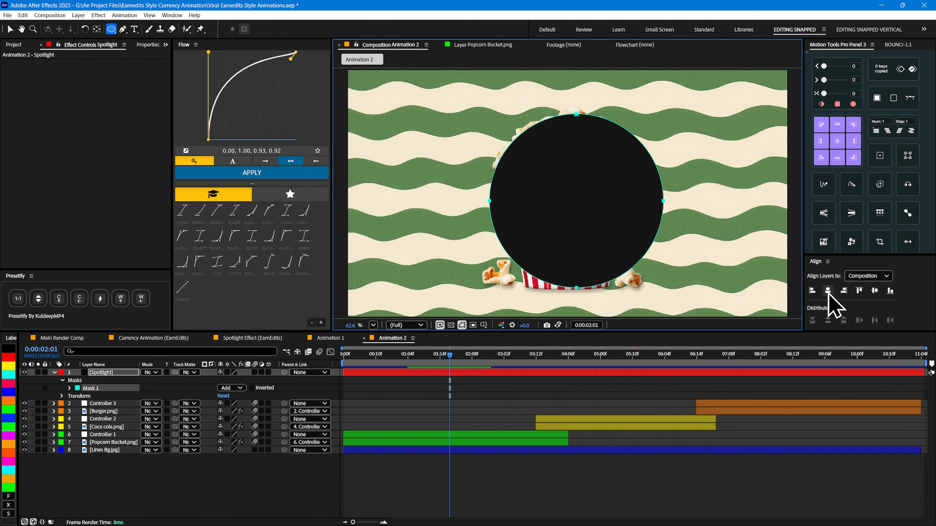
Nudge the Spotlight's circular mask sideways until it is centred over the popcorn bucket
key(ctrl+z)
click(827, 291)
key(shift+Up)
key(shift+Up)
key(shift+Down)
key(shift+Down)
key(shift+Left)
key(shift+Up)
key(shift+Right)
key(shift+Left)
key(shift+Left)
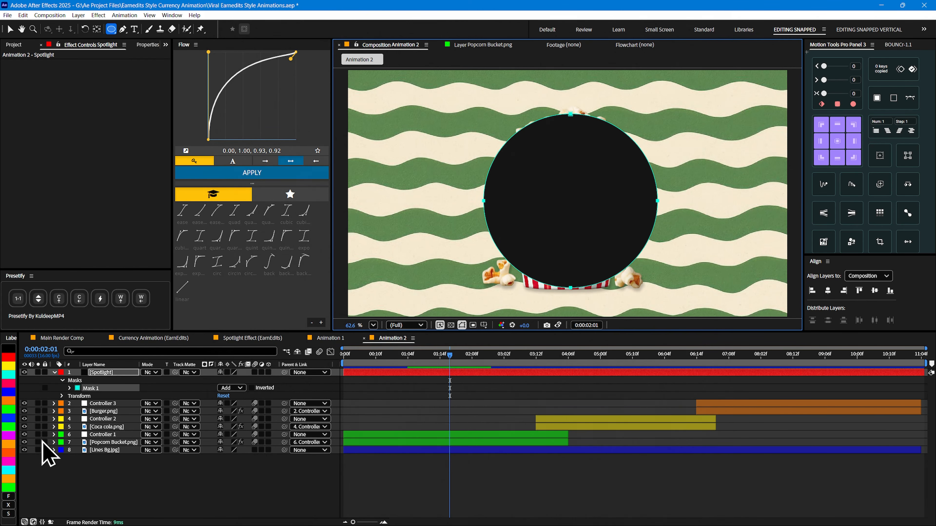
Invert the Spotlight mask and set its feather to 68 pixels, opacity to 85% and expansion to 119 pixels
click(108, 373)
click(69, 388)
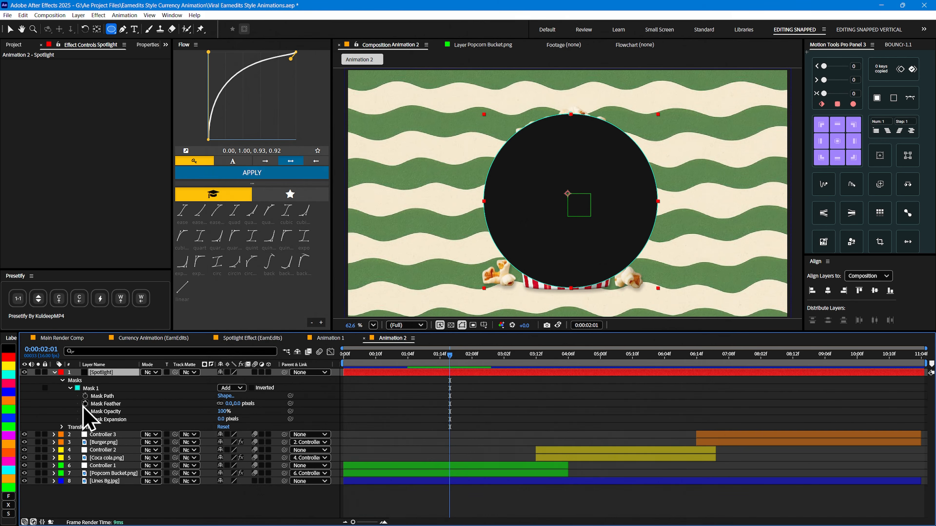
drag(218, 420, 241, 418)
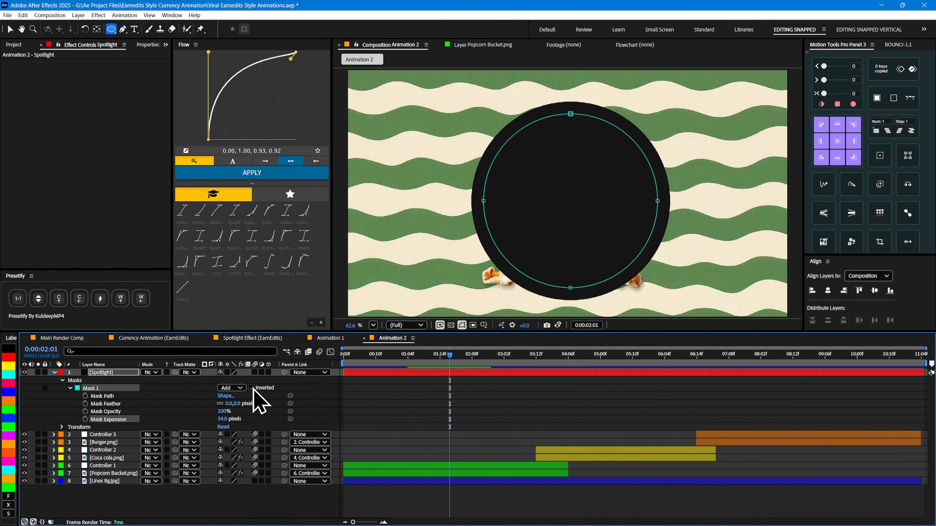
drag(231, 403, 274, 403)
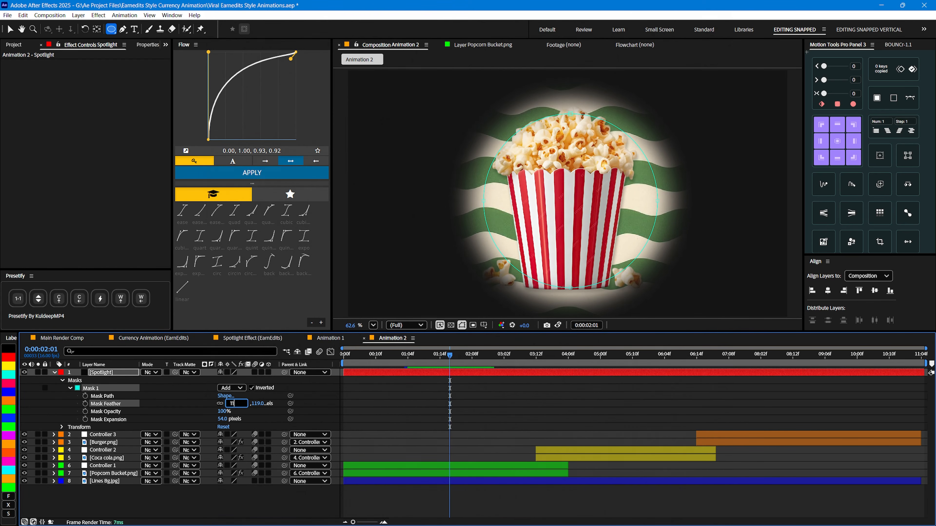
mouse_move(223, 419)
mouse_down()
mouse_move(199, 419)
mouse_move(218, 420)
mouse_up()
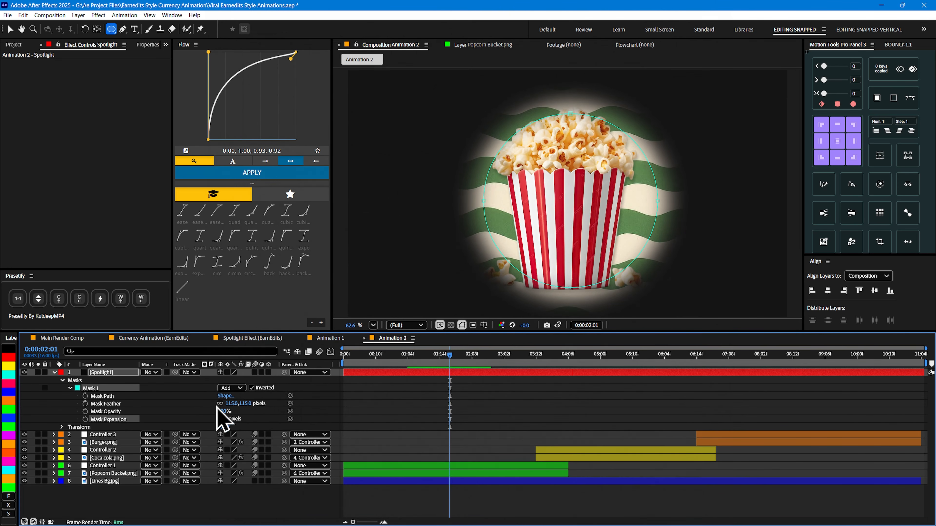
drag(221, 412, 219, 411)
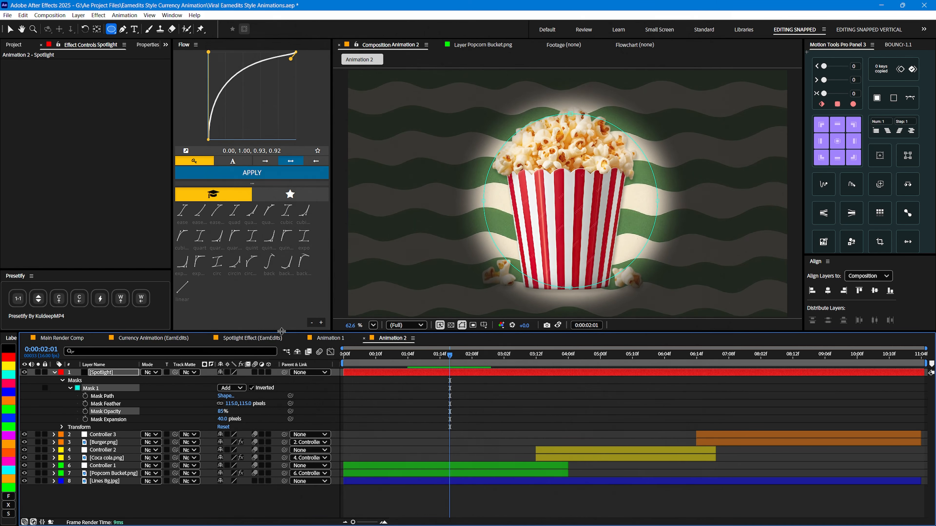
drag(221, 423, 223, 404)
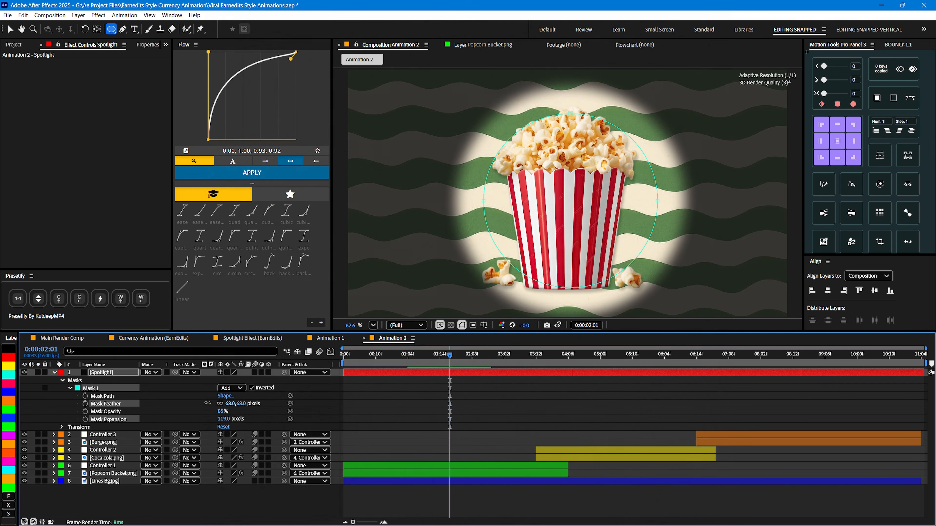
Keyframe the Spotlight's Mask Expansion at 120 pixels on 0:00:01:04, once the popcorn bucket has settled
drag(449, 370, 345, 382)
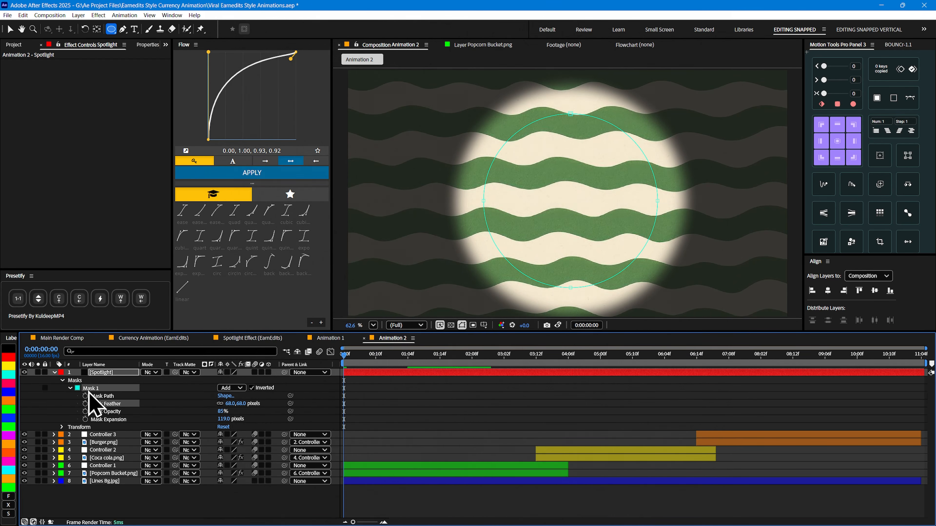
key(space)
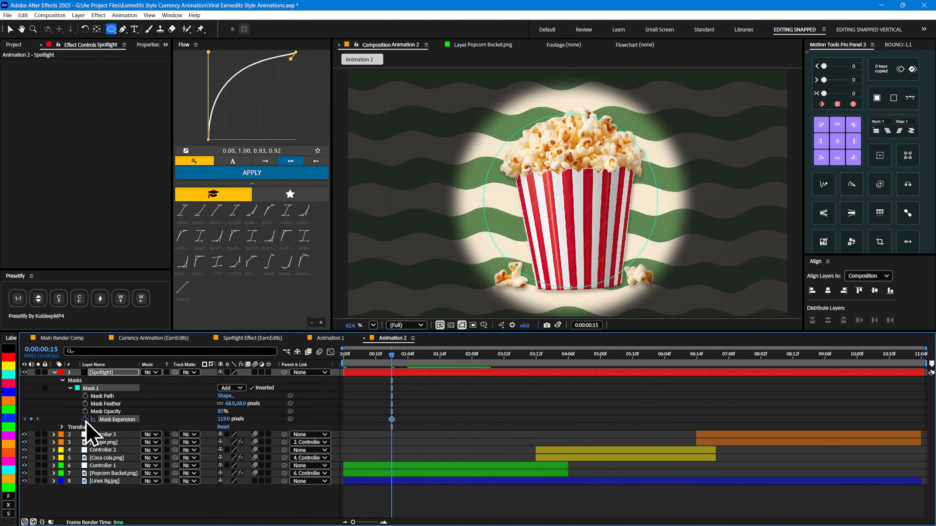
key(ctrl+z)
drag(372, 360, 408, 364)
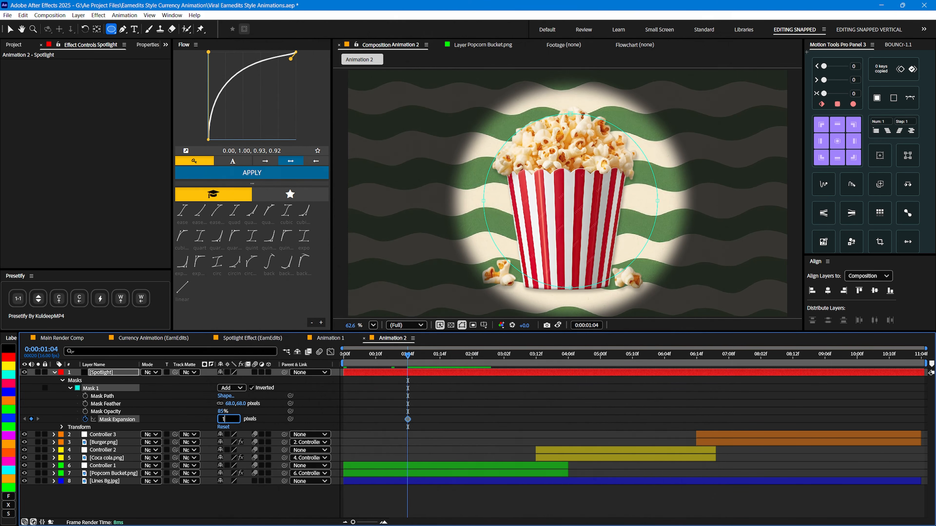
Keyframe Mask Expansion at 976 pixels on the first frame and apply Easy Ease to both expansion keyframes
drag(387, 356, 328, 360)
drag(226, 419, 661, 413)
drag(418, 357, 334, 361)
click(419, 360)
mouse_move(418, 359)
mouse_down()
mouse_move(434, 360)
mouse_move(338, 359)
mouse_move(427, 360)
mouse_move(407, 360)
mouse_up()
drag(425, 403, 318, 432)
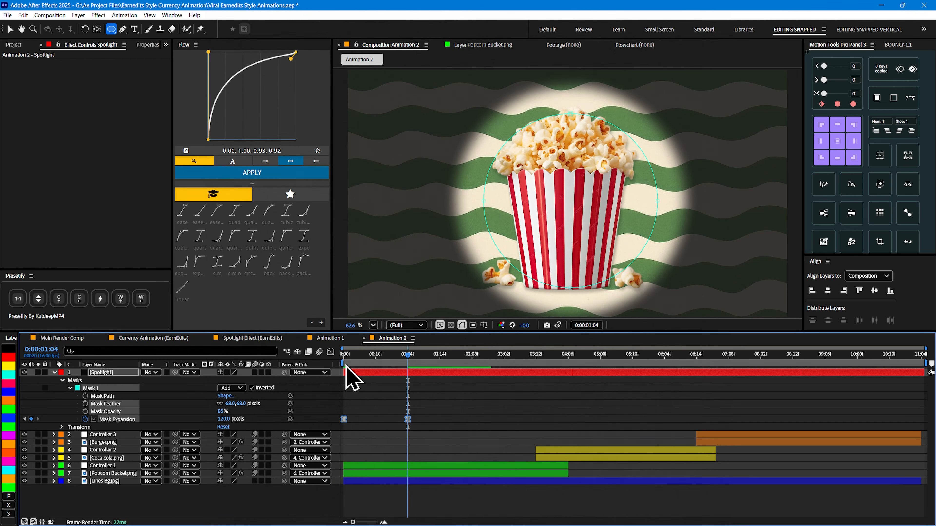
Move the first Mask Expansion keyframe to 0:00:00:03 and preview the closing spotlight from the start
click(330, 353)
drag(461, 441, 360, 380)
click(330, 352)
key(space)
key(space)
drag(444, 411, 352, 420)
click(351, 430)
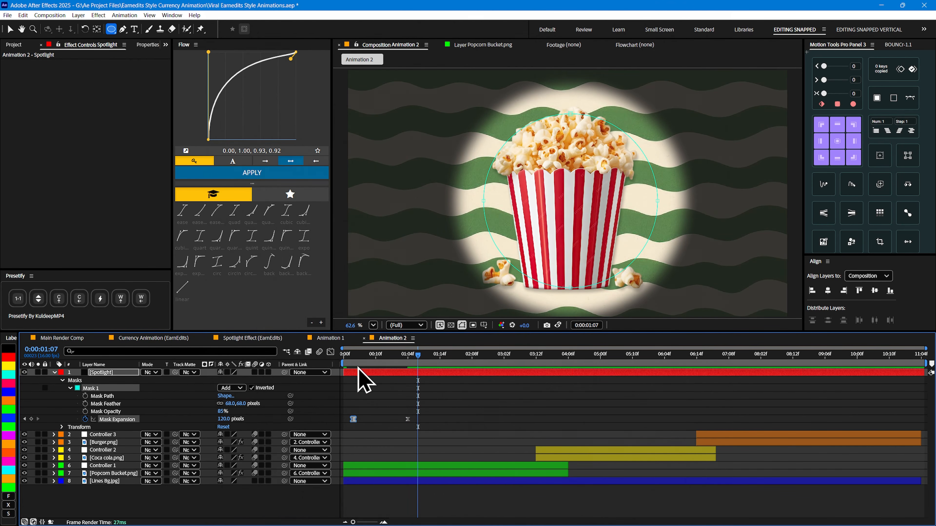
key(space)
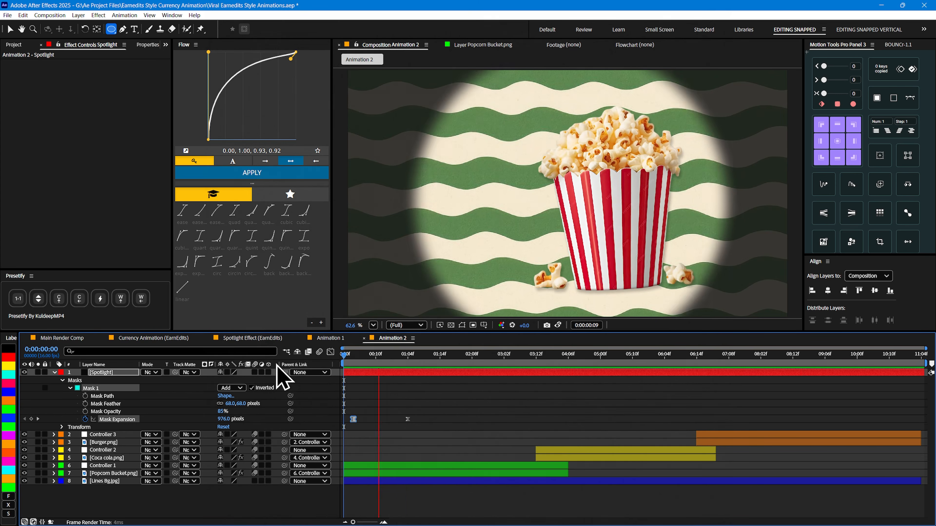
key(space)
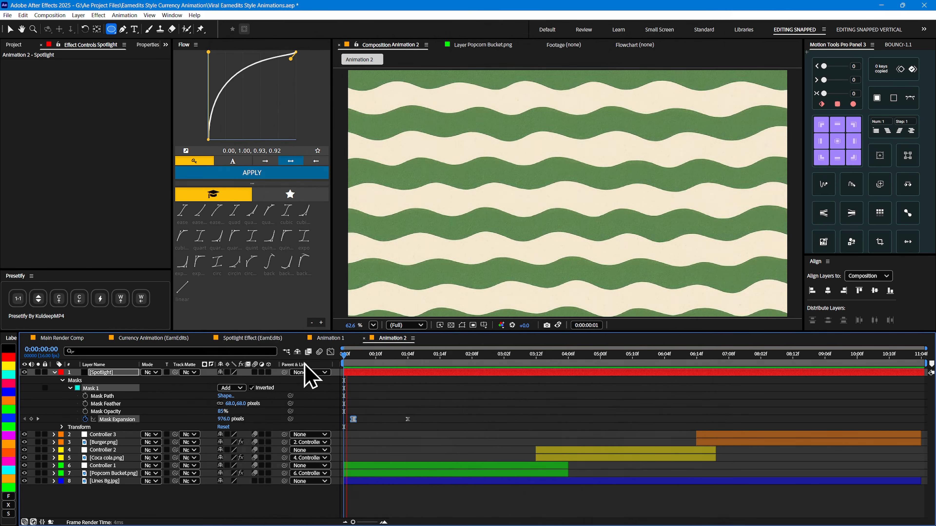
Add a 120-pixel Mask Expansion keyframe at 0:00:10:00 and paste a copy of the opening keyframe at 0:00:11:04
drag(387, 356, 857, 359)
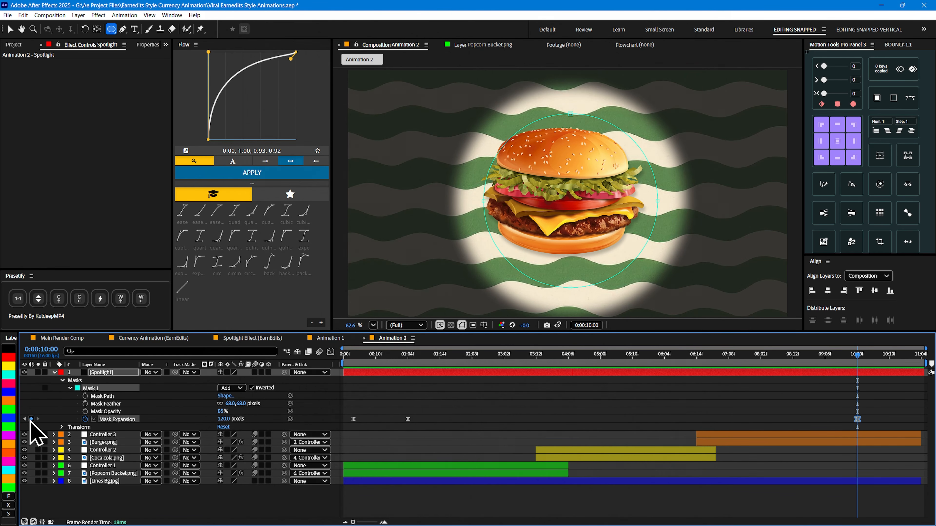
drag(871, 360, 912, 361)
drag(380, 402, 345, 436)
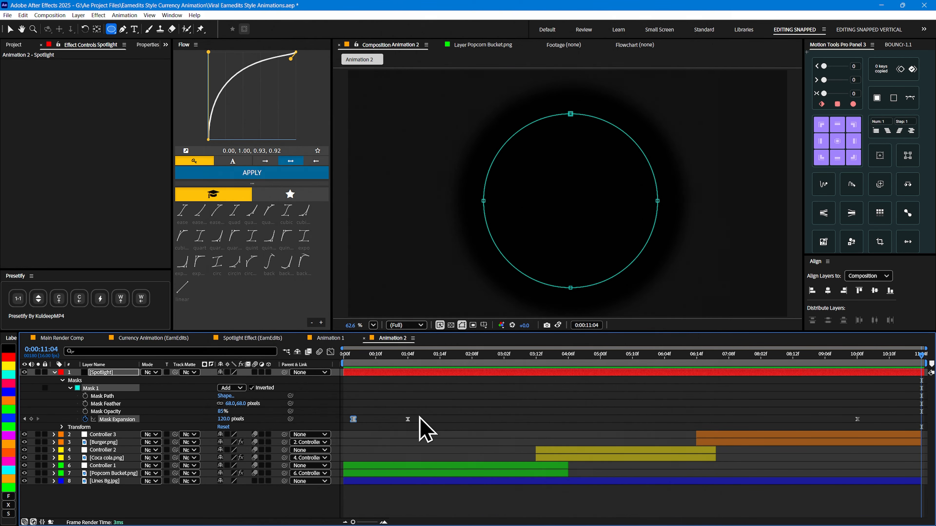
key(ctrl+v)
Try fading the mask in with Mask Opacity keyframes of 0% at 0:00:00:03 and 85% at 0:00:01:04, and delete both keyframes
drag(903, 360, 353, 358)
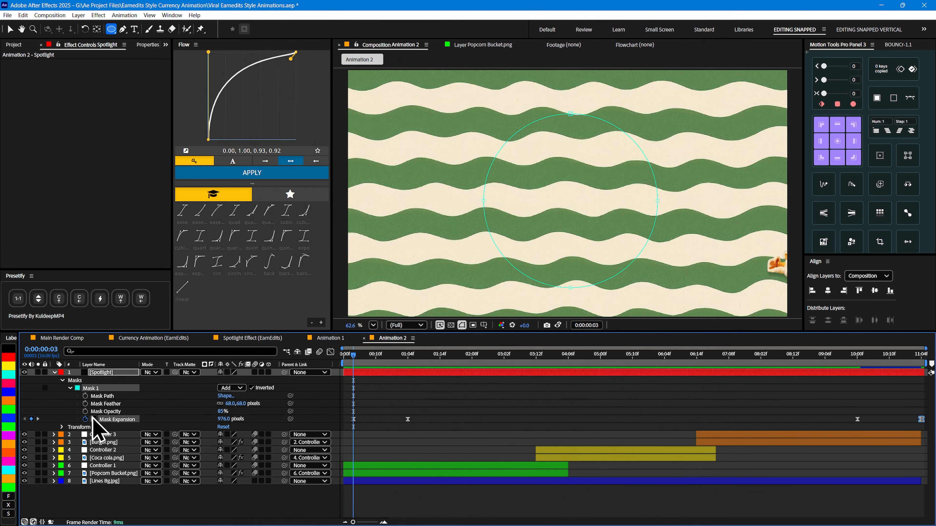
click(85, 411)
click(223, 412)
key(Return)
click(408, 360)
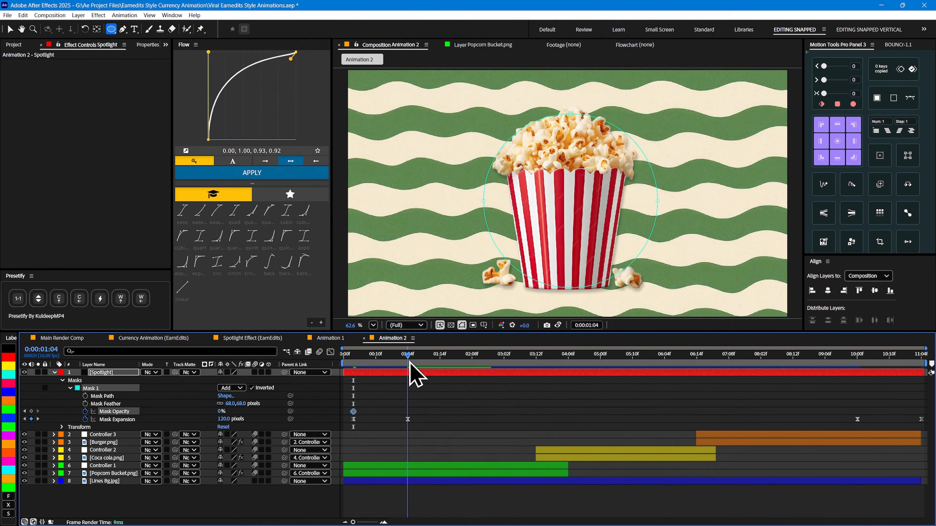
drag(395, 413, 421, 418)
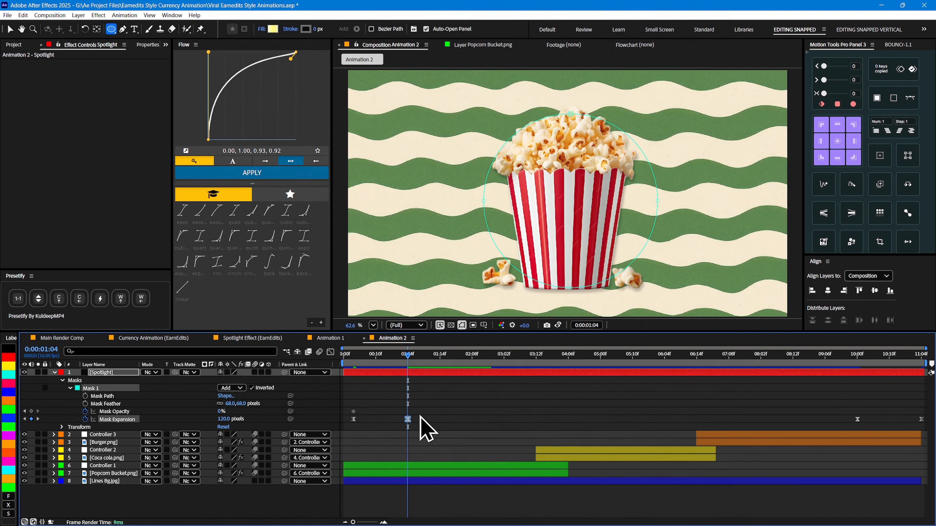
click(216, 413)
text(8)
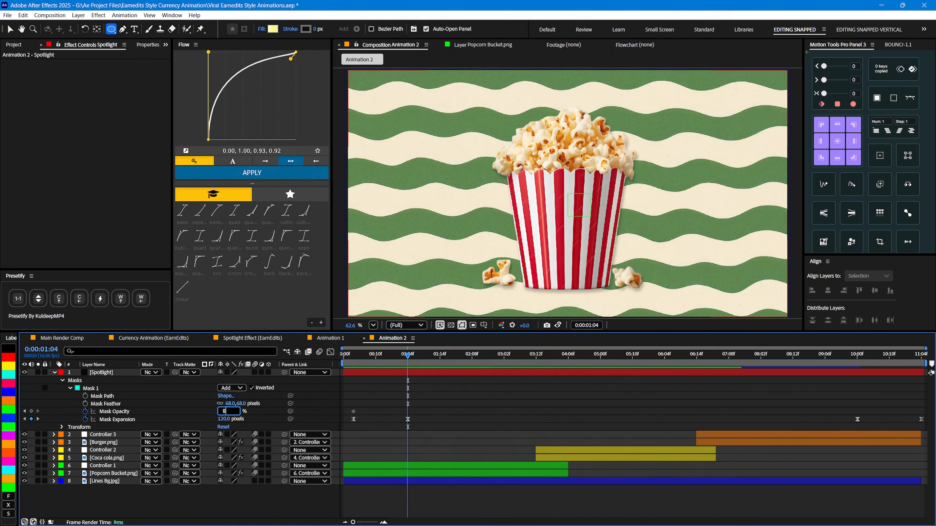
text(5)
key(Return)
drag(362, 359, 338, 412)
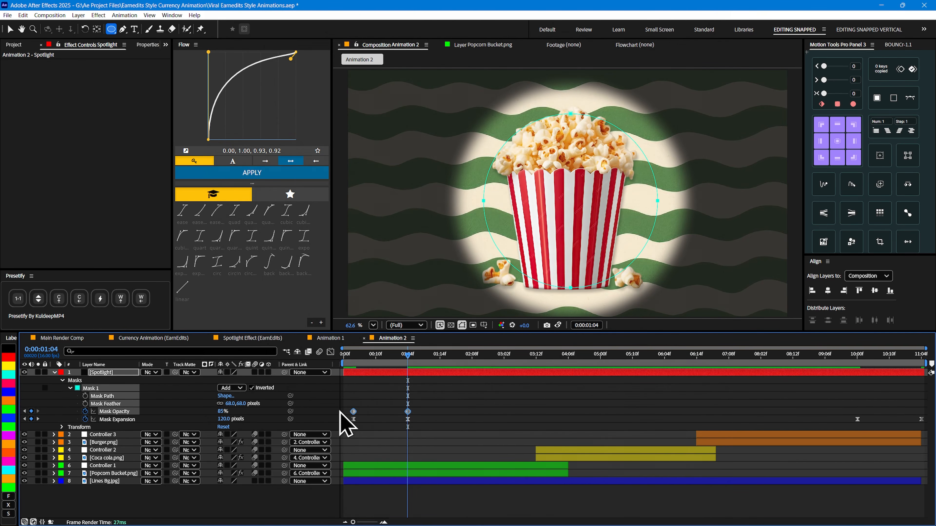
key(Delete)
Return to the first frame and collapse the Spotlight layer's properties
drag(375, 364, 325, 366)
click(108, 367)
click(108, 373)
key(u)
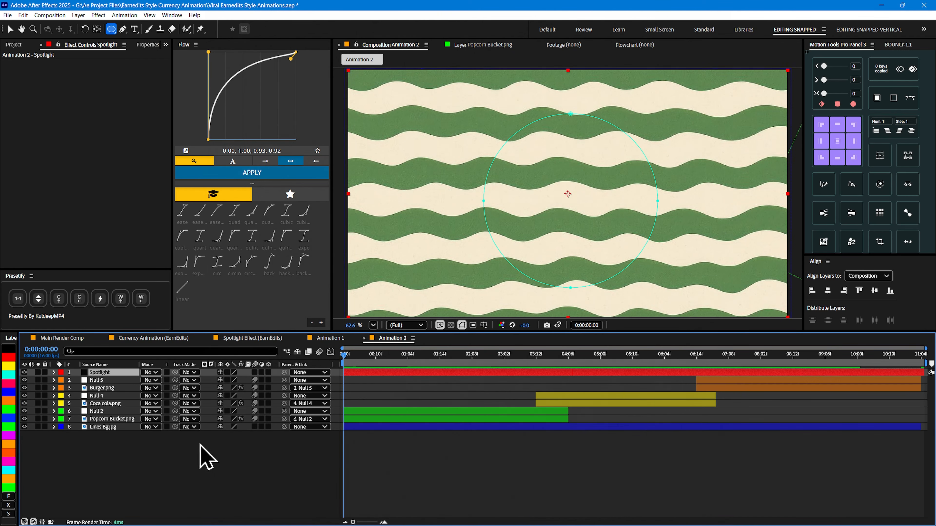
Copy the Texture CC and Organic Grain Texture layers from Animation 1 to the top of Animation 2 and extend both to the composition's end
click(207, 483)
click(324, 339)
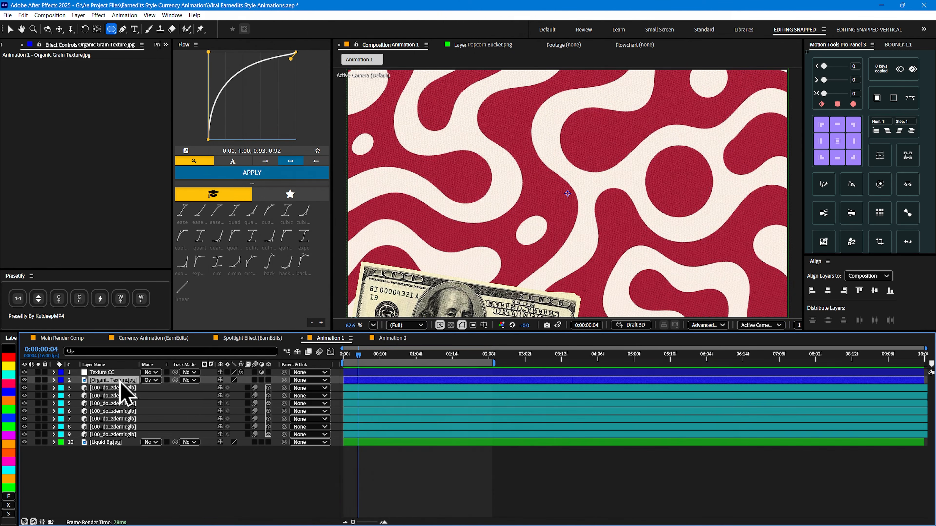
click(102, 373)
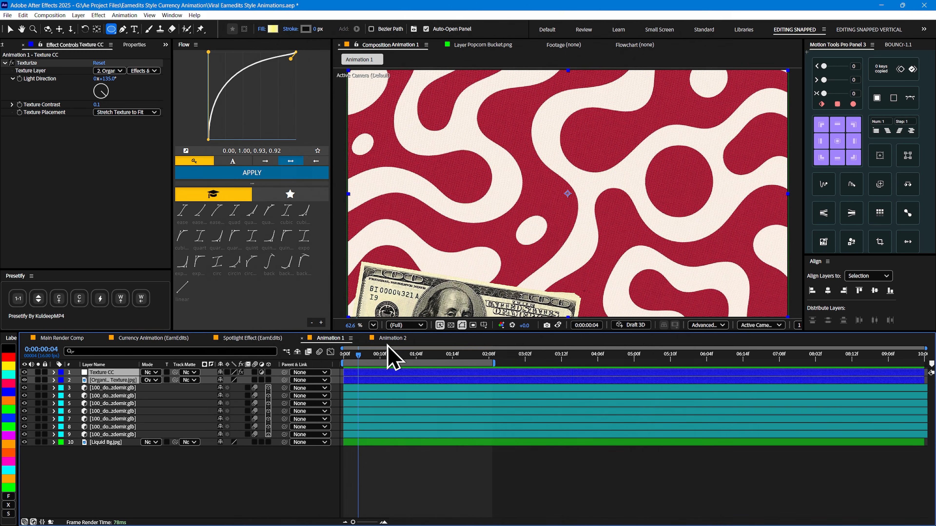
click(392, 338)
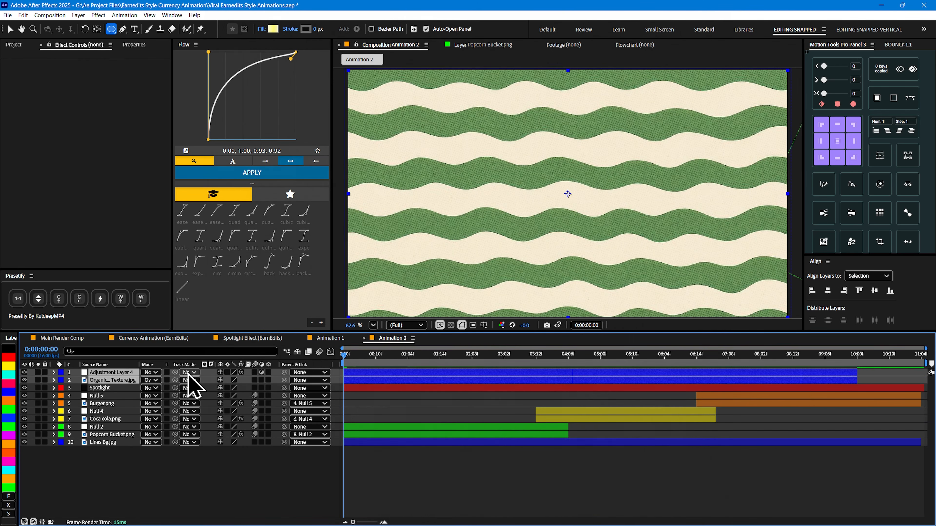
drag(857, 377, 926, 376)
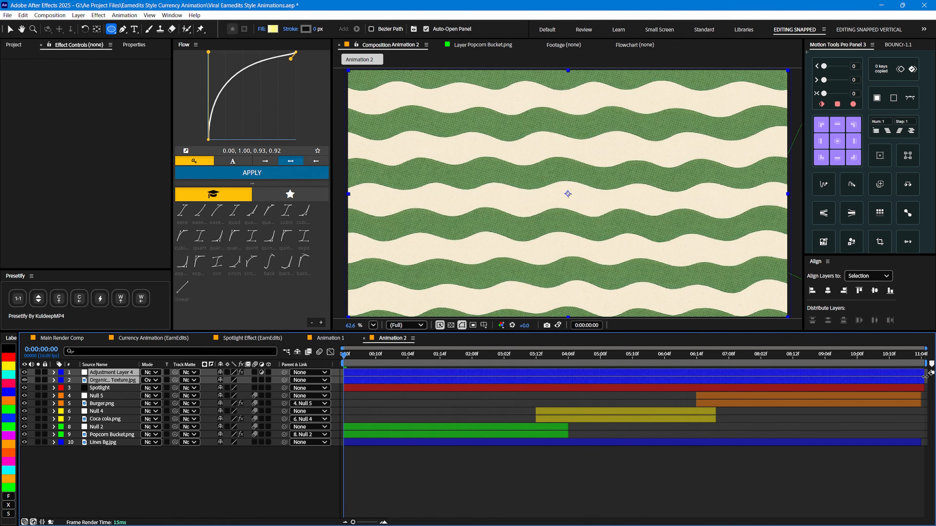
At 0:00:01:13, set Adjustment Layer 4's Texturize texture layer to the Organic Grain Texture layer, using Effects & Masks as its source
drag(370, 359, 436, 358)
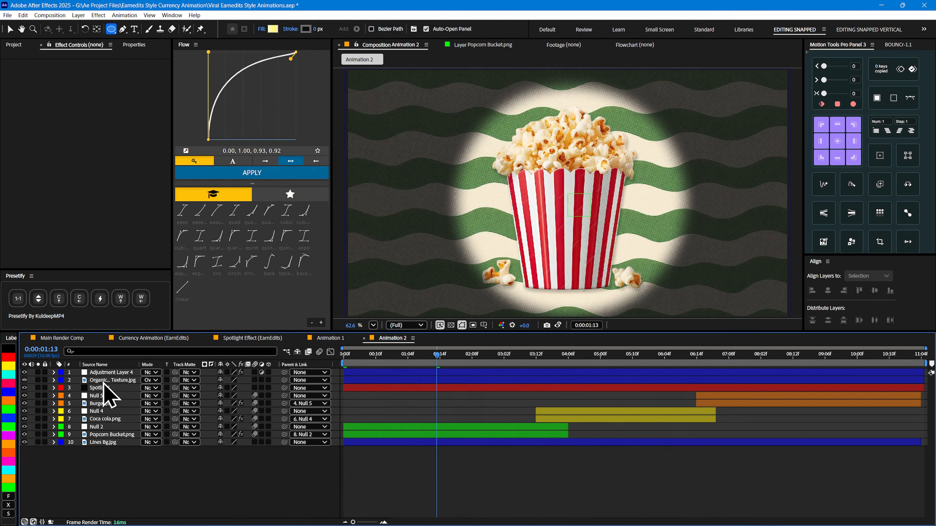
click(100, 381)
click(107, 373)
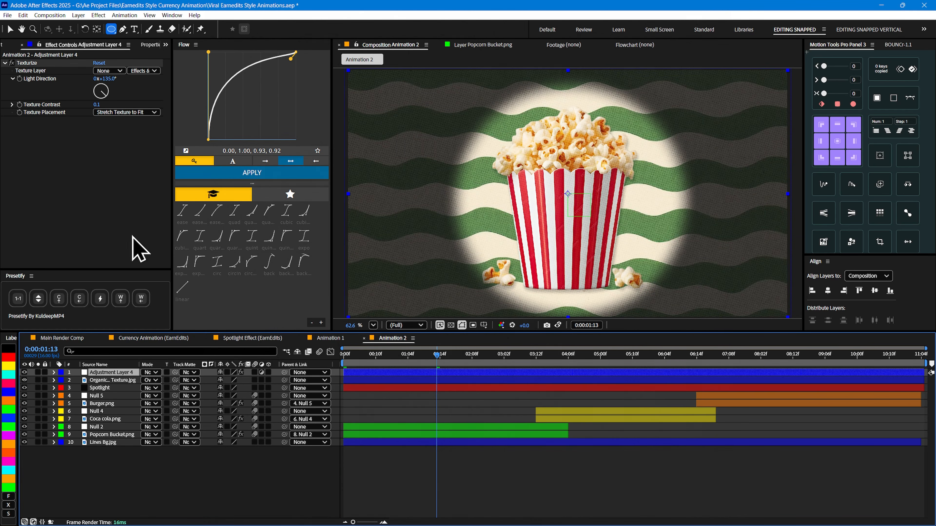
click(110, 71)
click(131, 102)
click(144, 70)
click(158, 99)
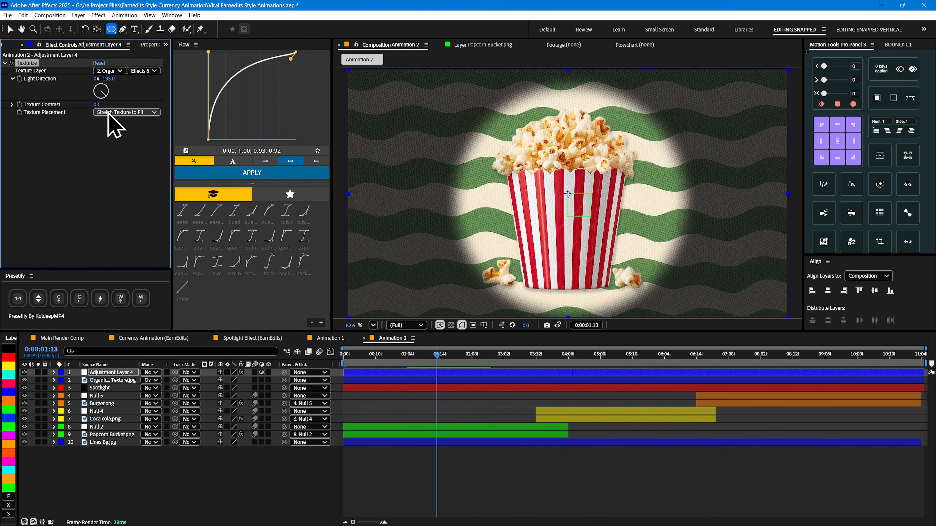
Preview the textured spotlight animation from the first frame, and compare the Animation 1 and Animation 2 compositions
drag(412, 361, 334, 355)
key(space)
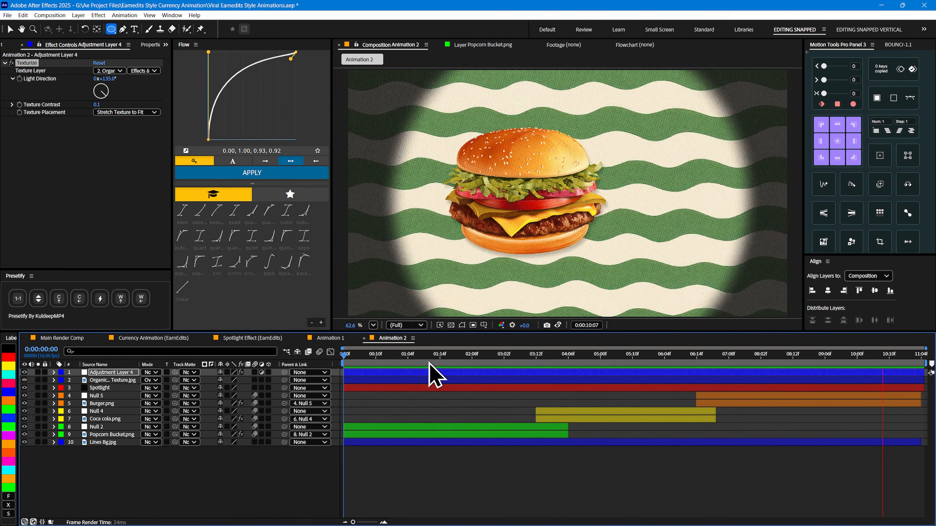
drag(429, 363, 469, 363)
click(349, 338)
click(402, 338)
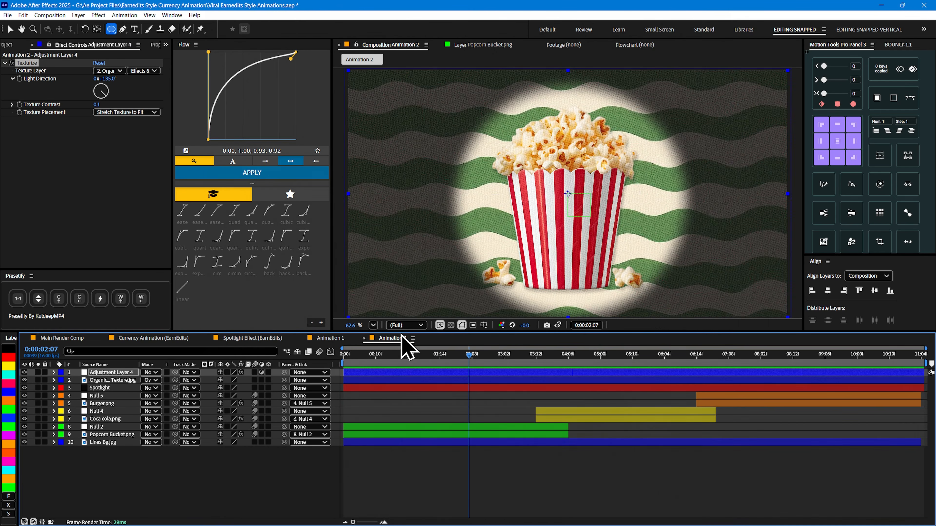
click(330, 338)
click(389, 339)
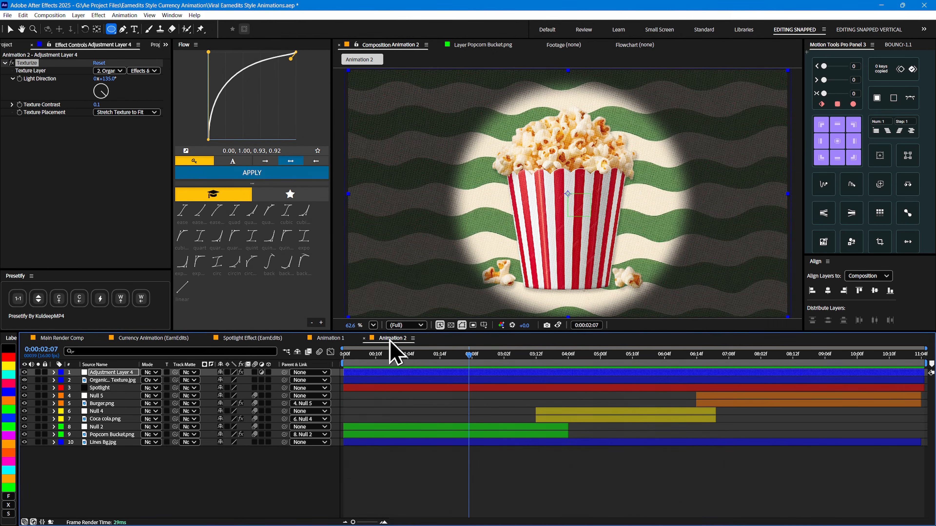